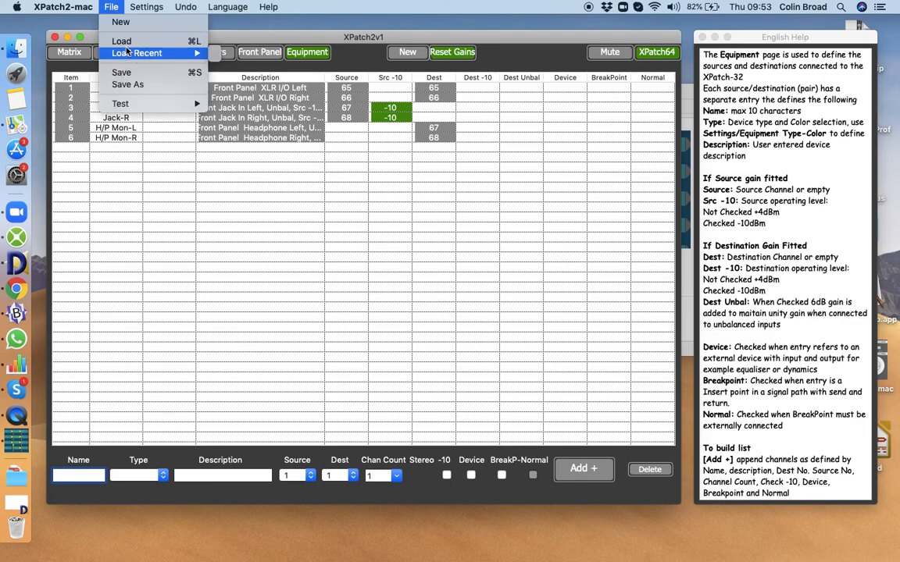
Load the example file xpatch-64-A.cbt from the xpatch-64-examples folder.
click(122, 43)
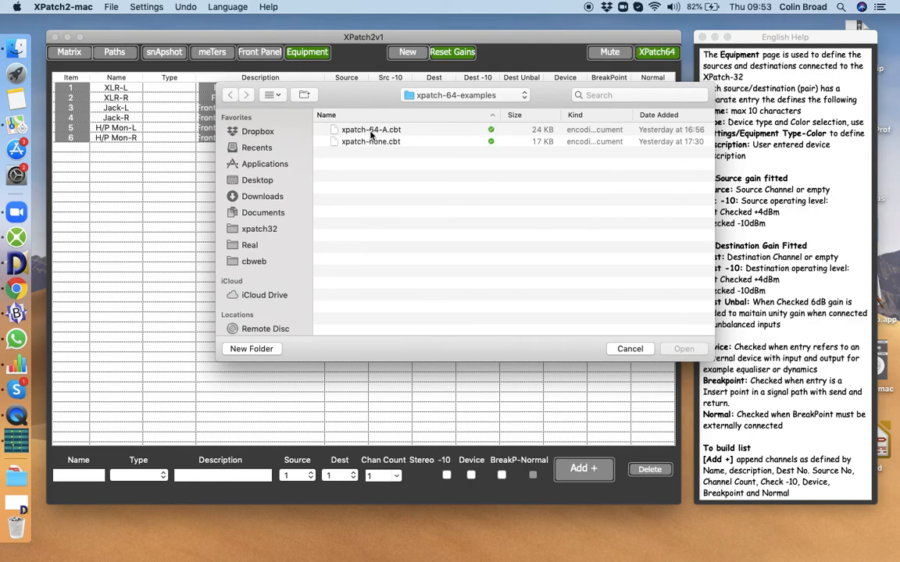
click(372, 132)
click(683, 348)
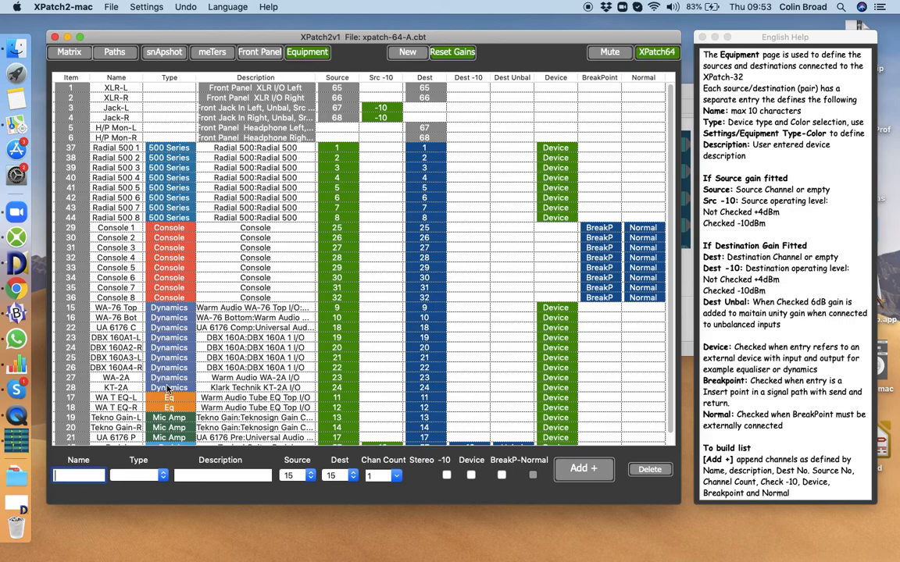
Open the equipment type-color settings and rename the last equipment type as Fred.
click(146, 8)
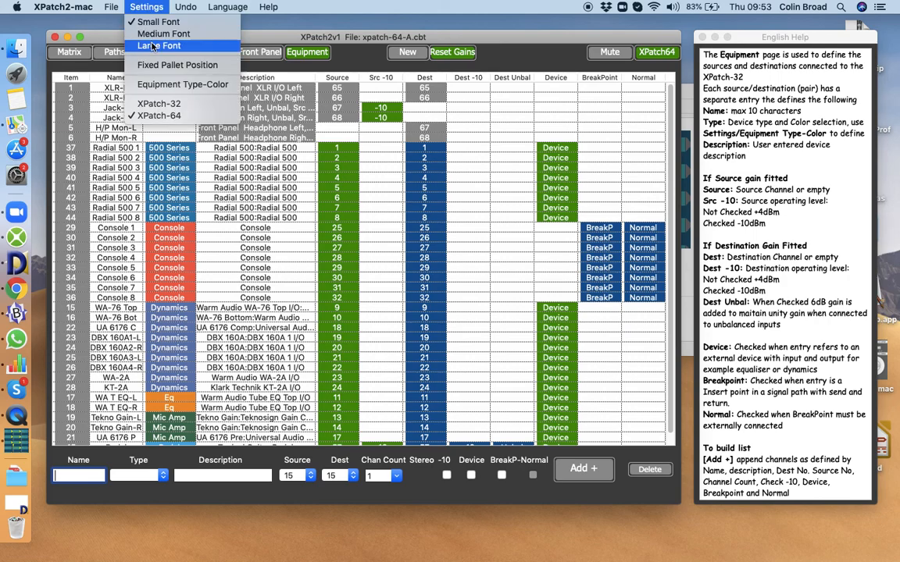
click(160, 84)
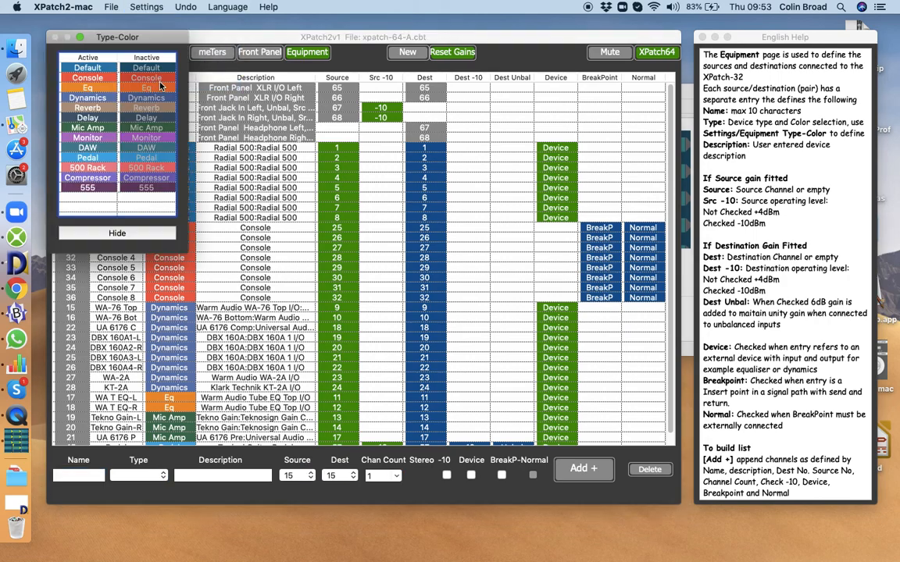
double_click(88, 188)
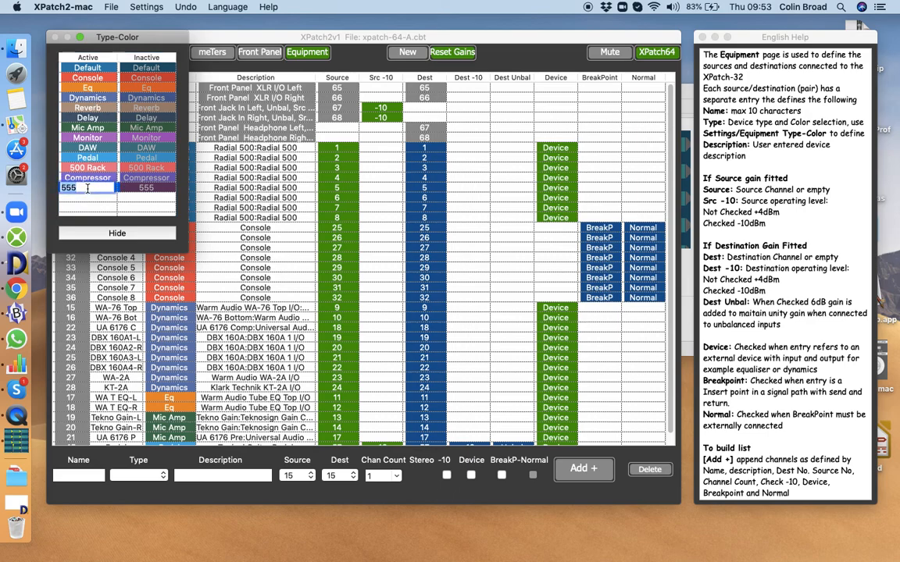
key(BackSpace)
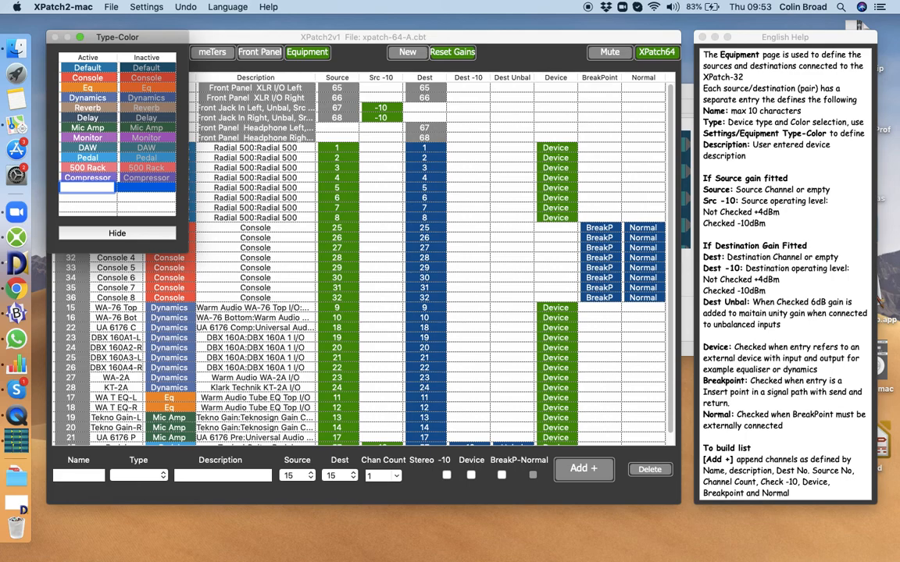
text(Fred)
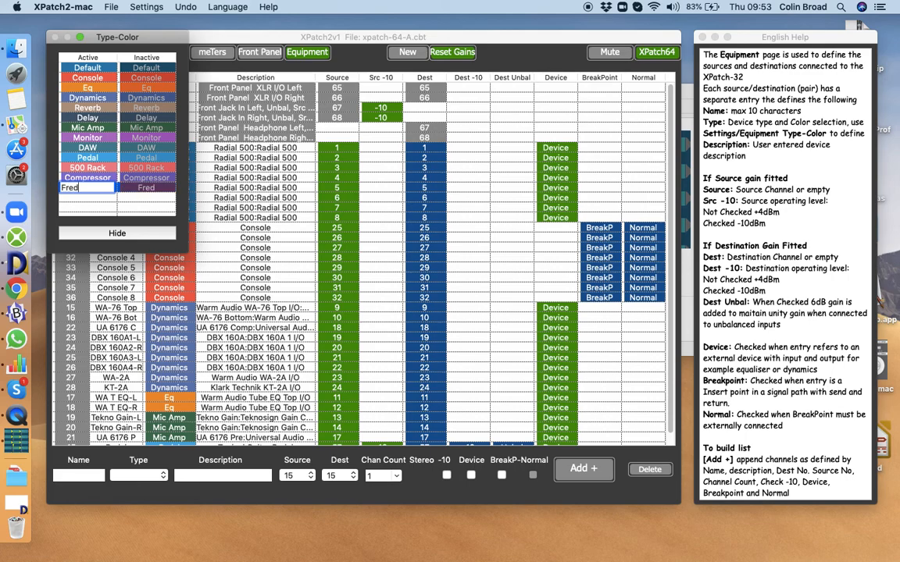
key(Return)
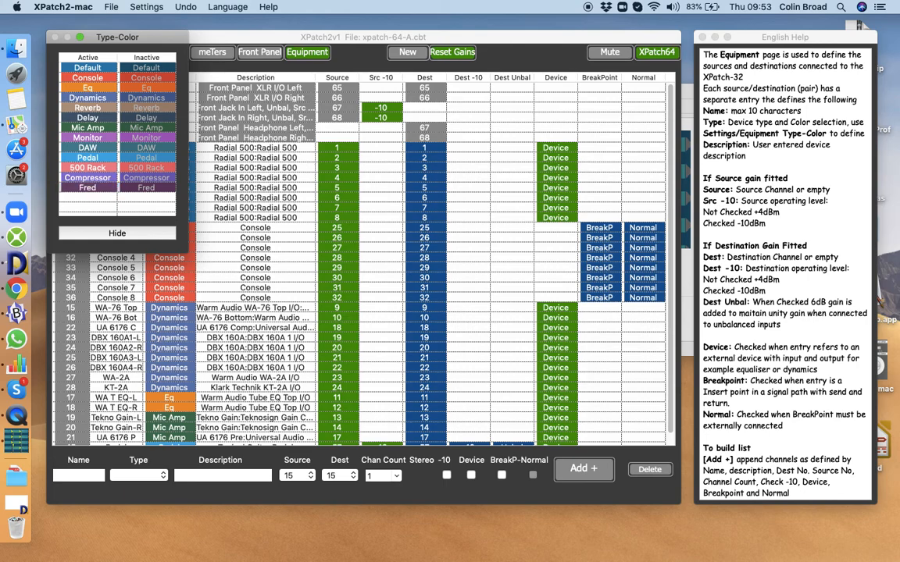
Open the Fred type's colour picker, cancel it, and hide the type-color window.
click(90, 192)
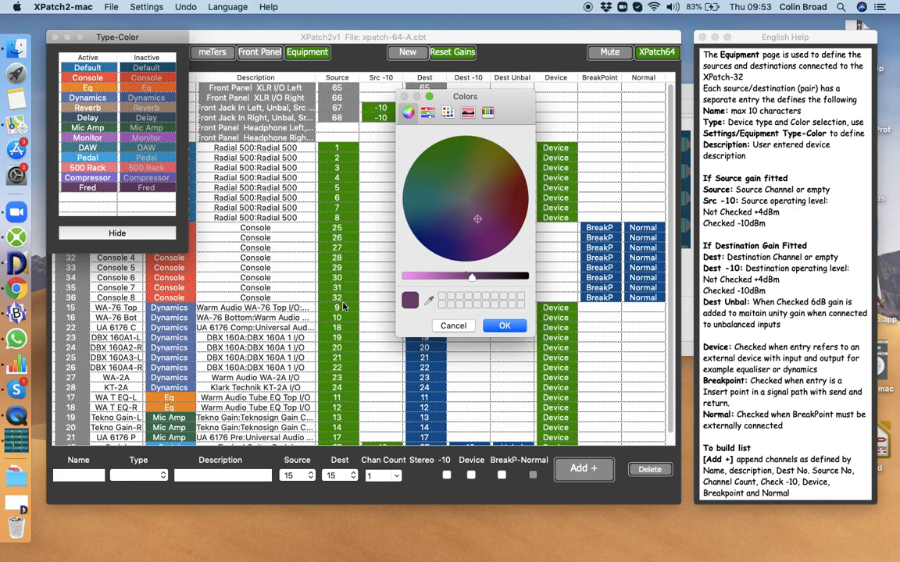
click(454, 326)
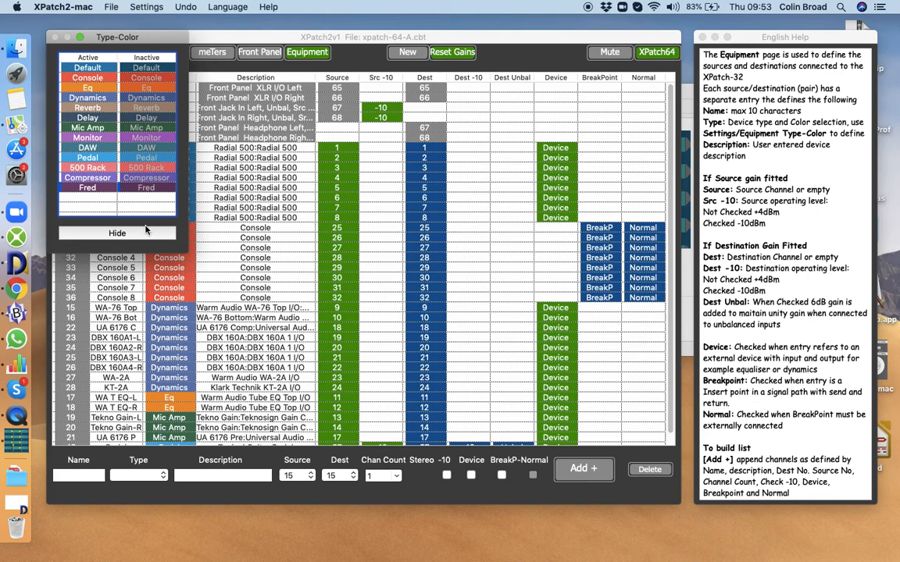
click(118, 234)
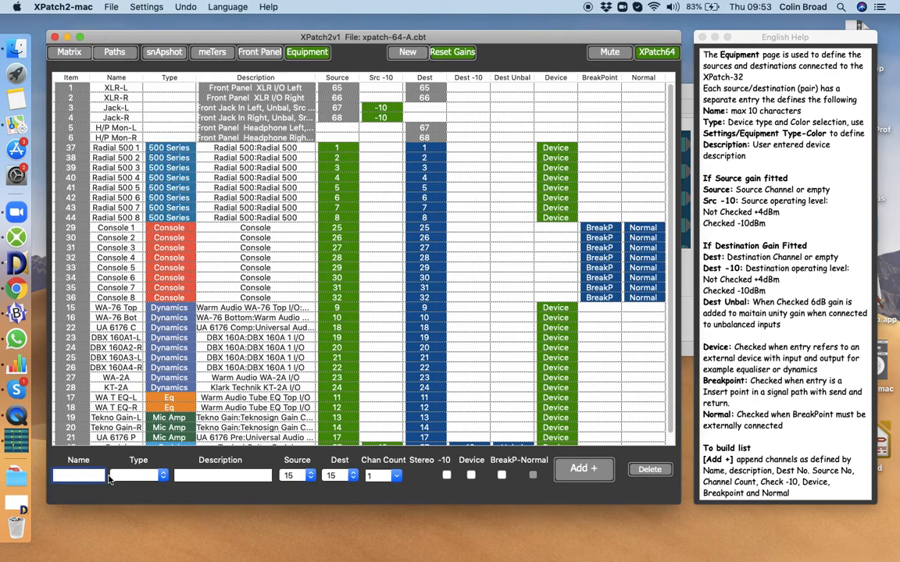
click(164, 148)
double_click(164, 149)
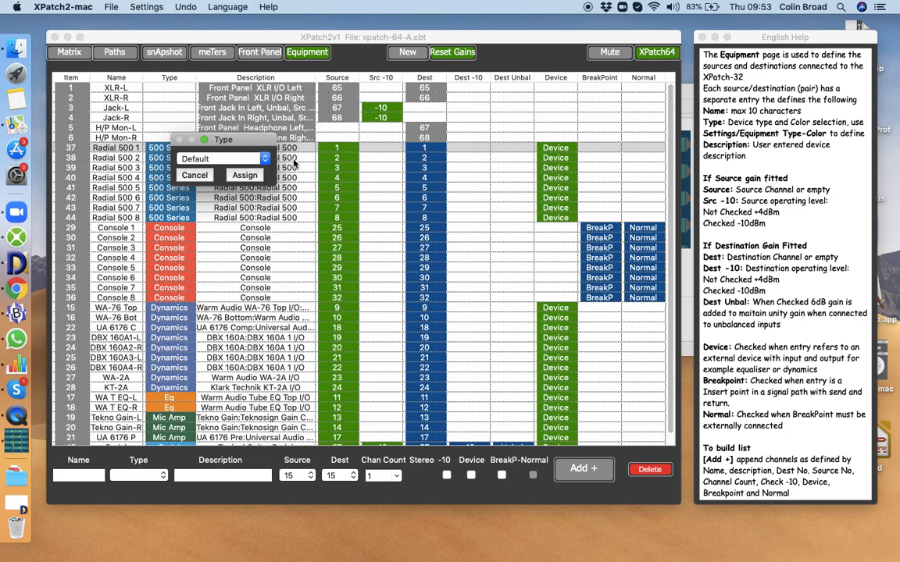
click(265, 161)
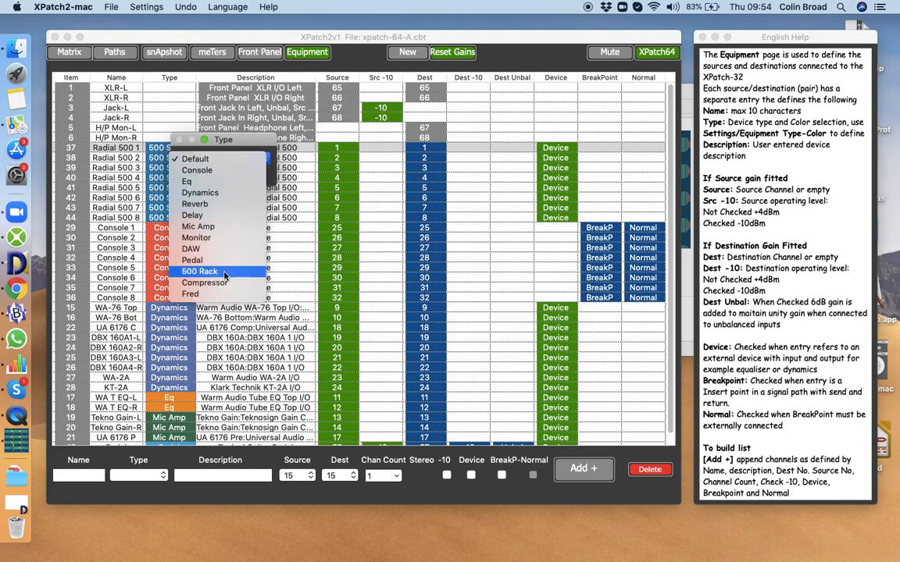
click(246, 142)
drag(246, 142, 352, 119)
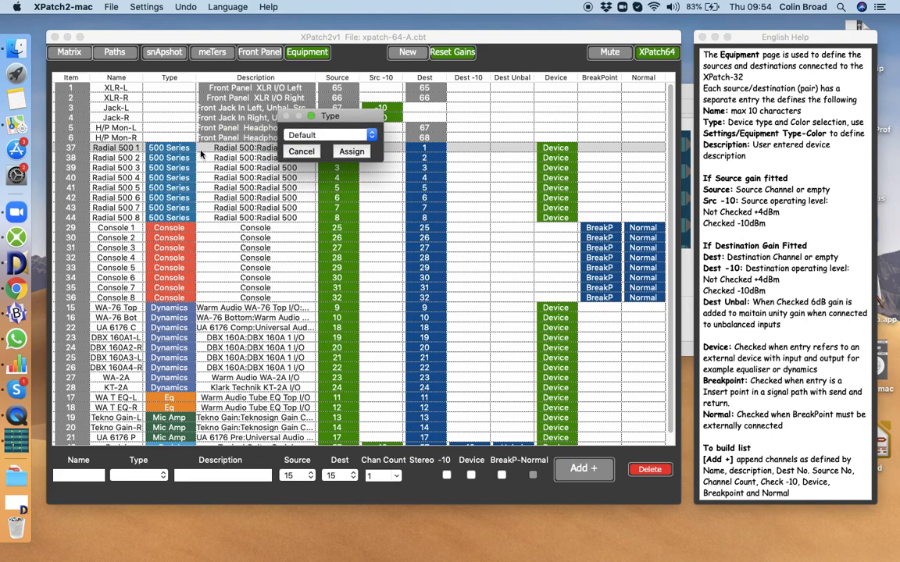
click(336, 135)
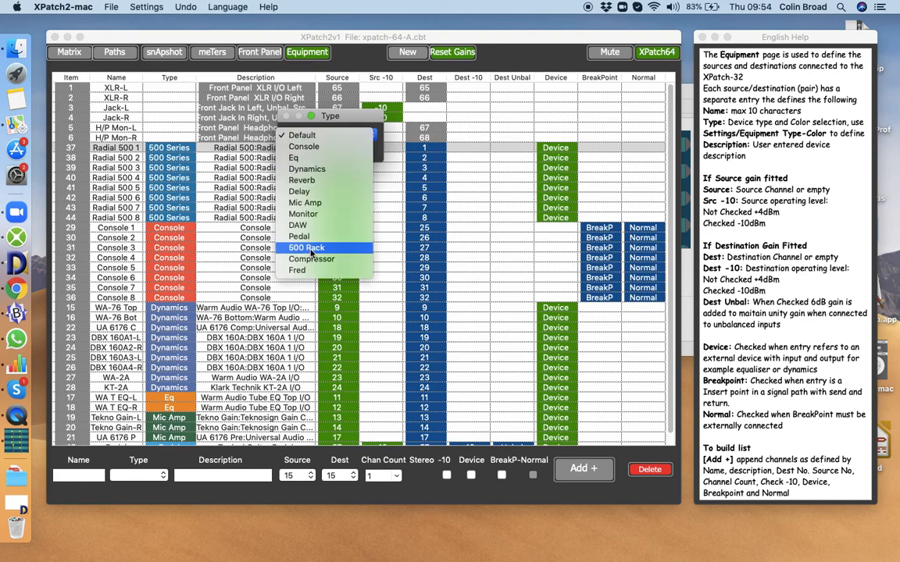
click(334, 119)
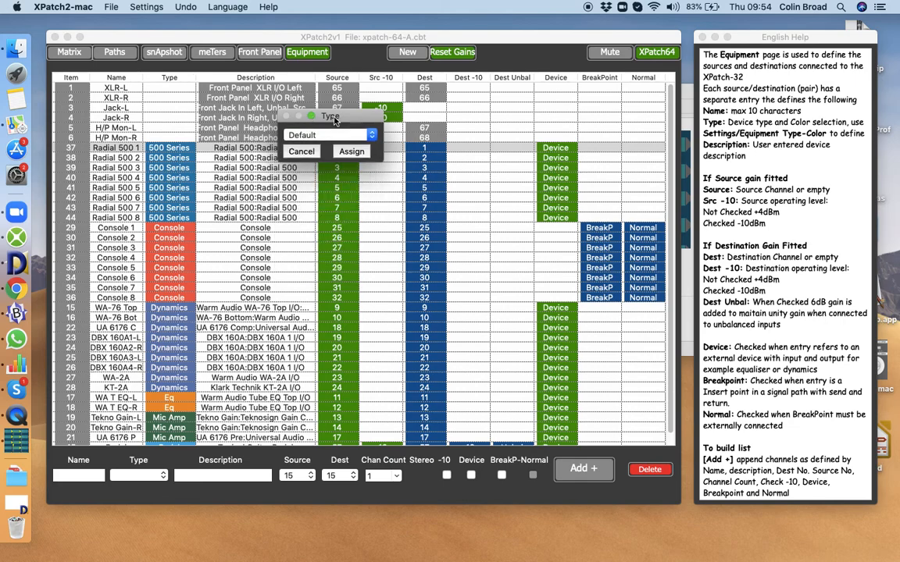
click(302, 151)
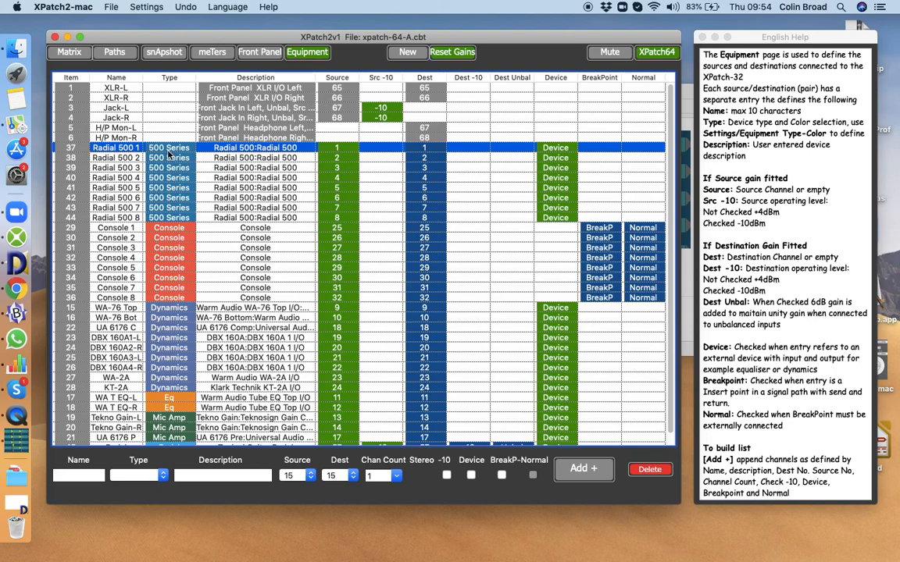
Compare the Paths page with the equipment list, sorting the list by Item and by Type columns.
click(115, 52)
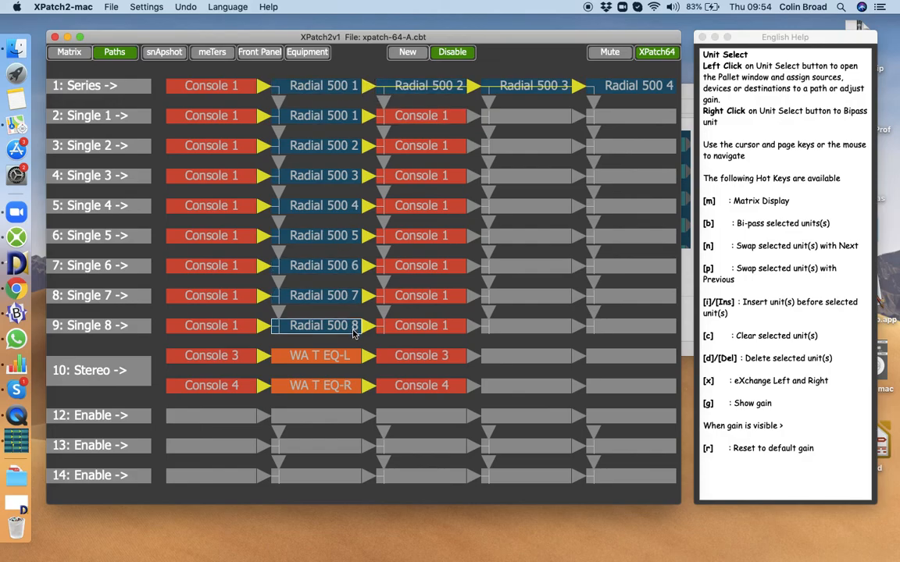
click(305, 53)
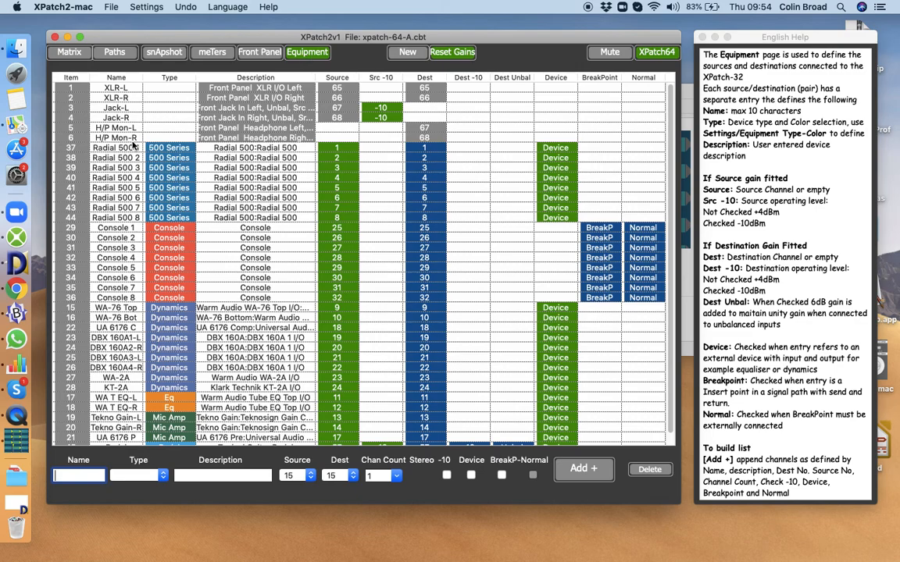
click(68, 77)
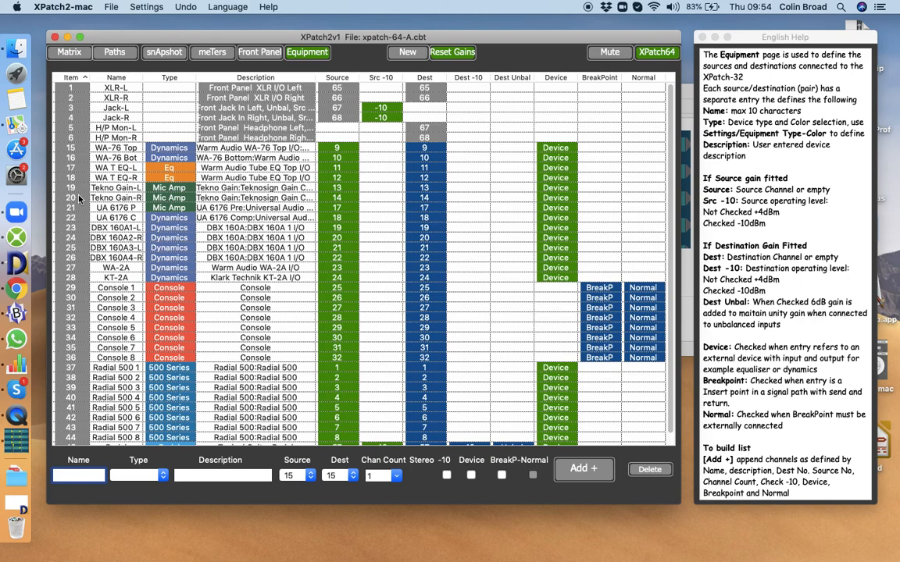
scroll(79, 199, down, 1)
scroll(79, 199, up, 1)
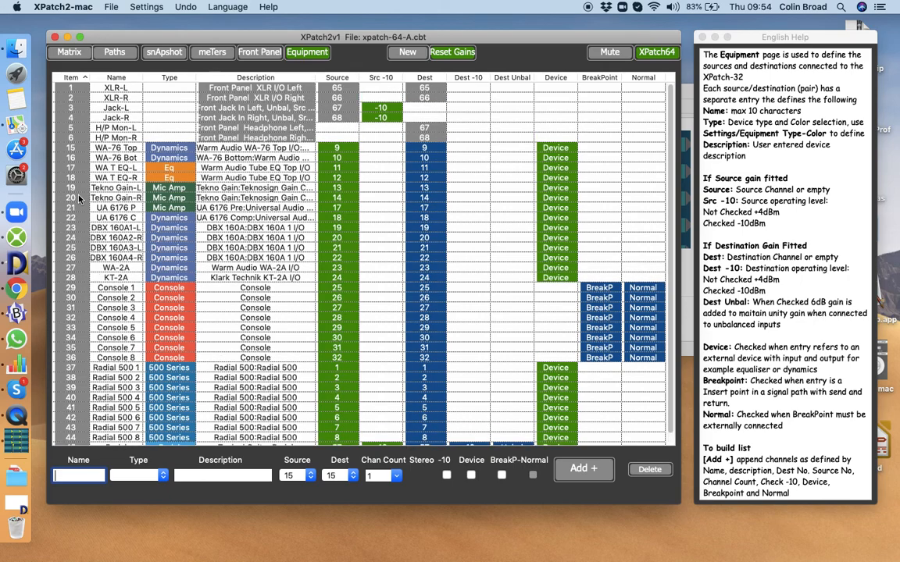
click(169, 79)
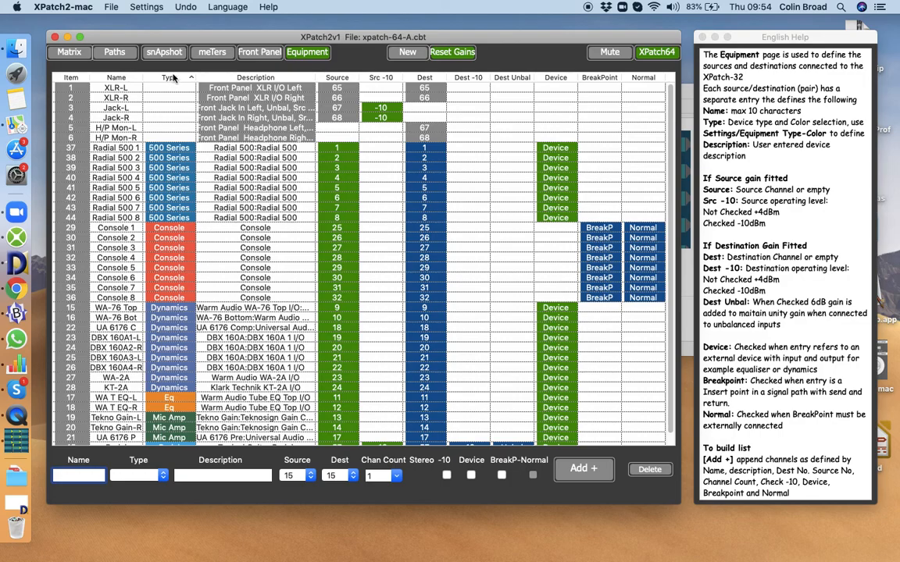
click(70, 78)
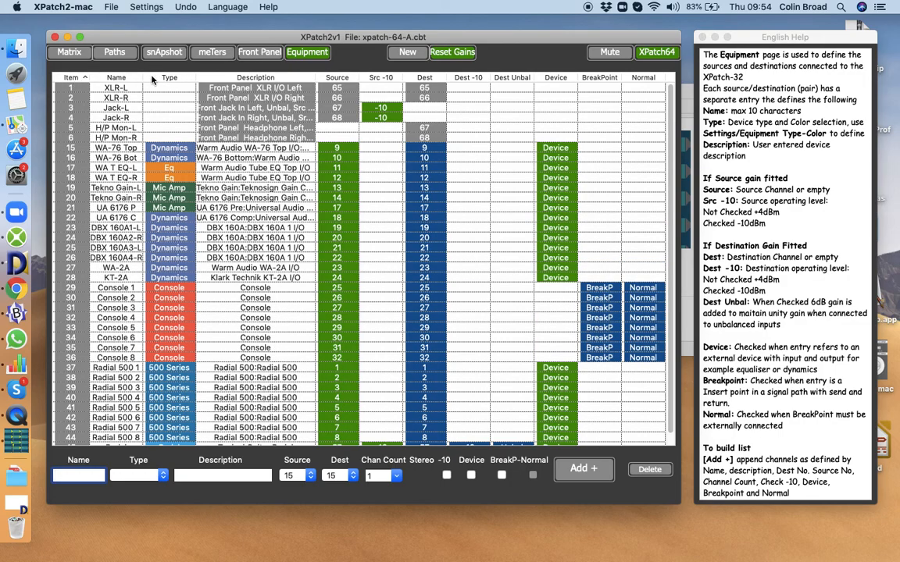
click(142, 75)
On the Paths page, open the pallet for the Series path's Console 1 and Radial 500 1 units, closing each.
click(114, 50)
click(211, 87)
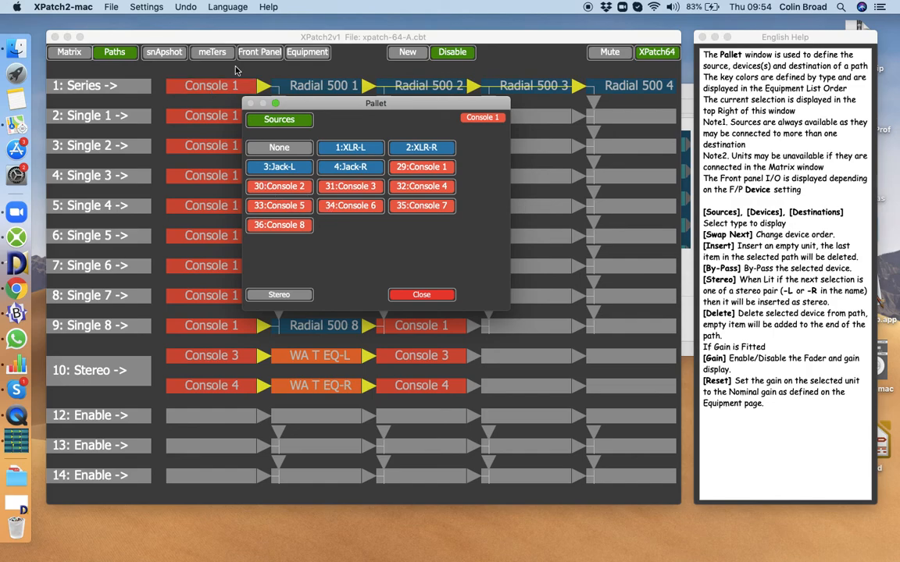
click(421, 294)
click(328, 90)
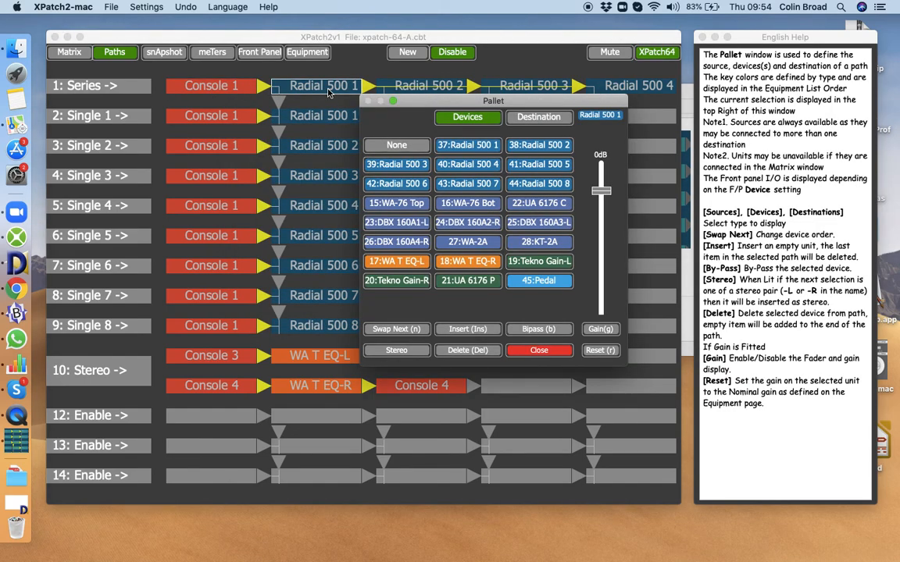
click(539, 351)
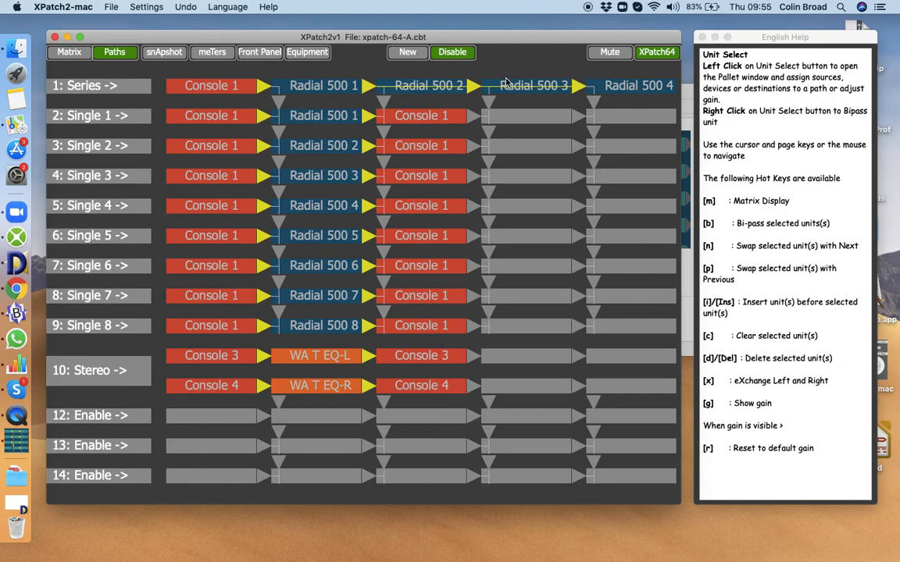
Hide the help window and widen the main window into the freed space.
key(h)
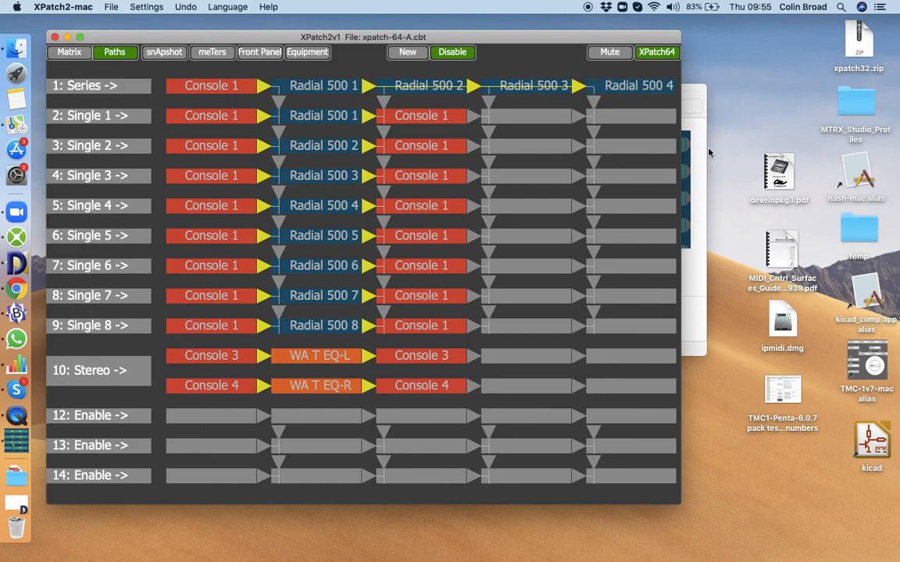
drag(681, 143, 889, 159)
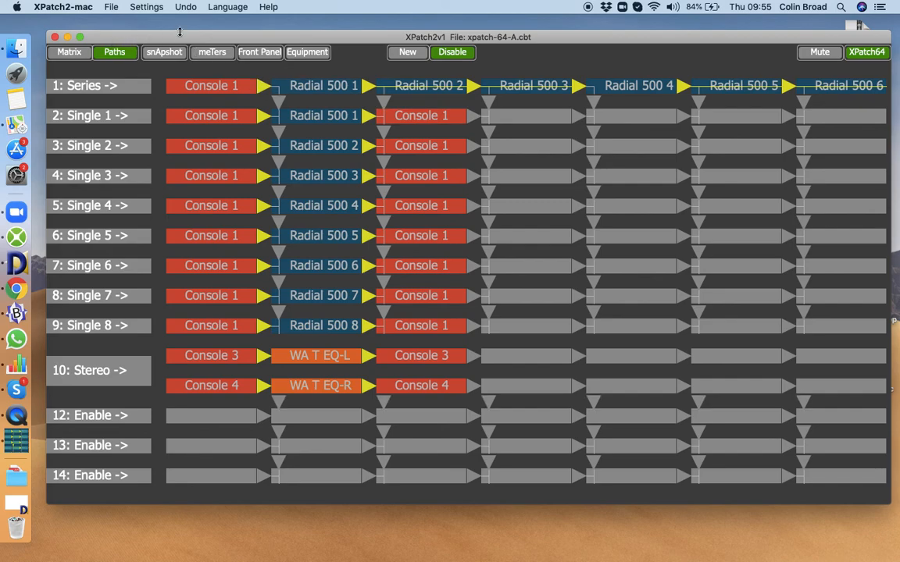
Switch the display to the Small Font setting.
click(134, 8)
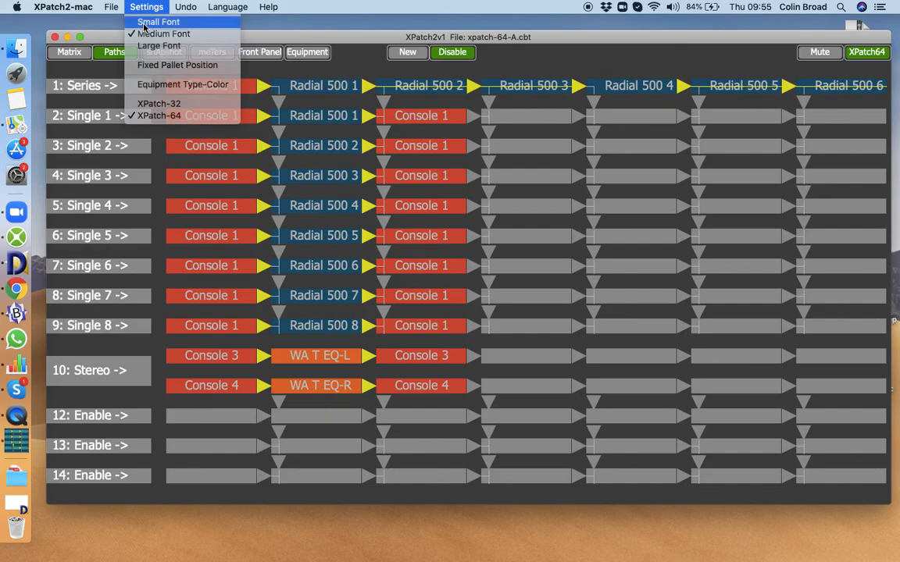
click(143, 24)
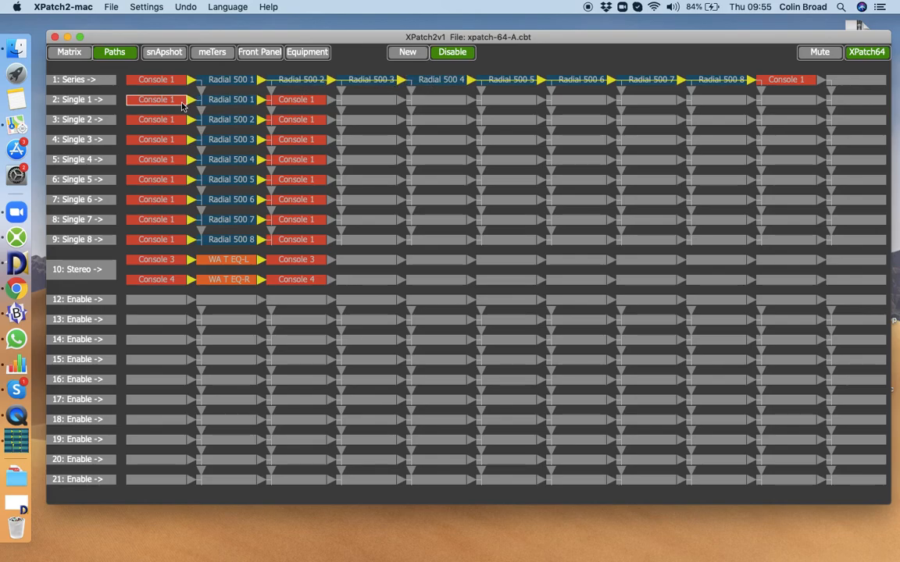
Select the Series path and move the unit selection along it with the keyboard.
click(90, 81)
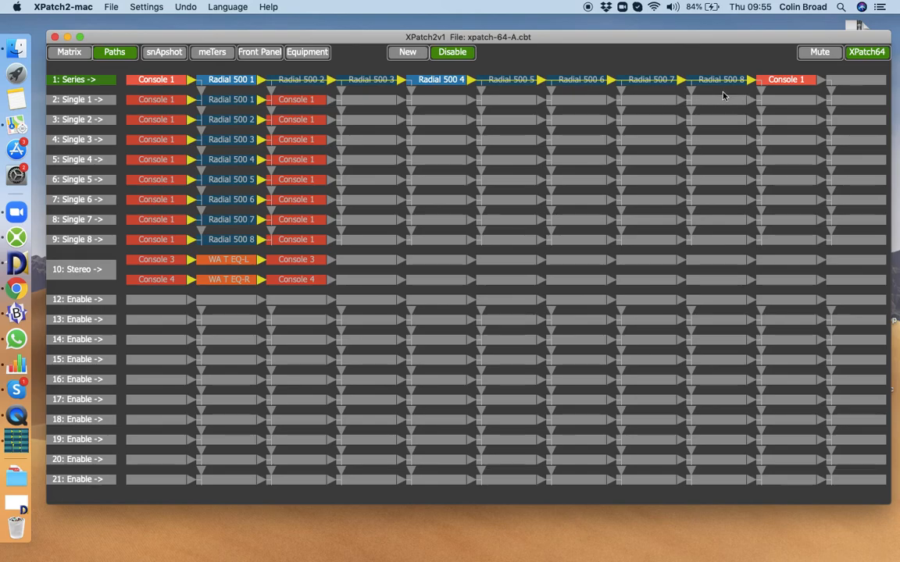
click(444, 84)
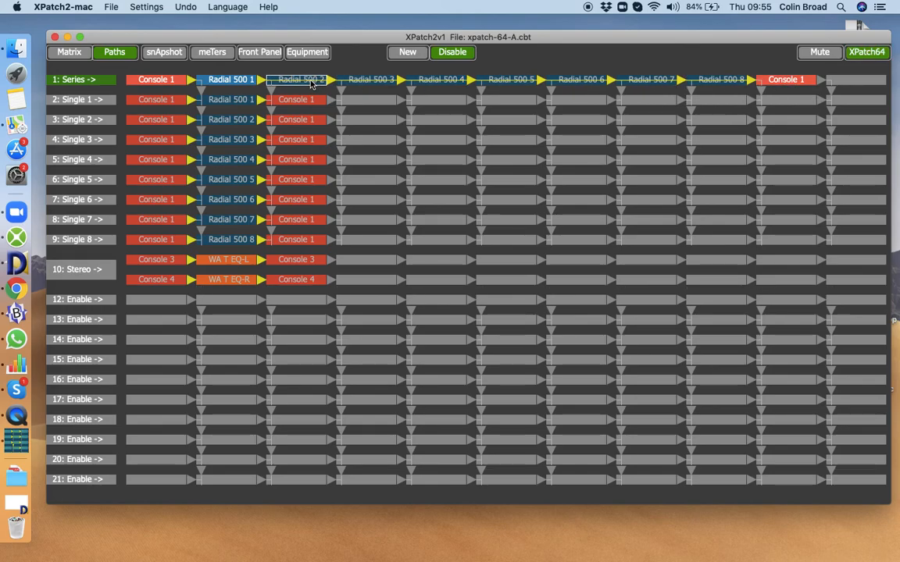
click(311, 82)
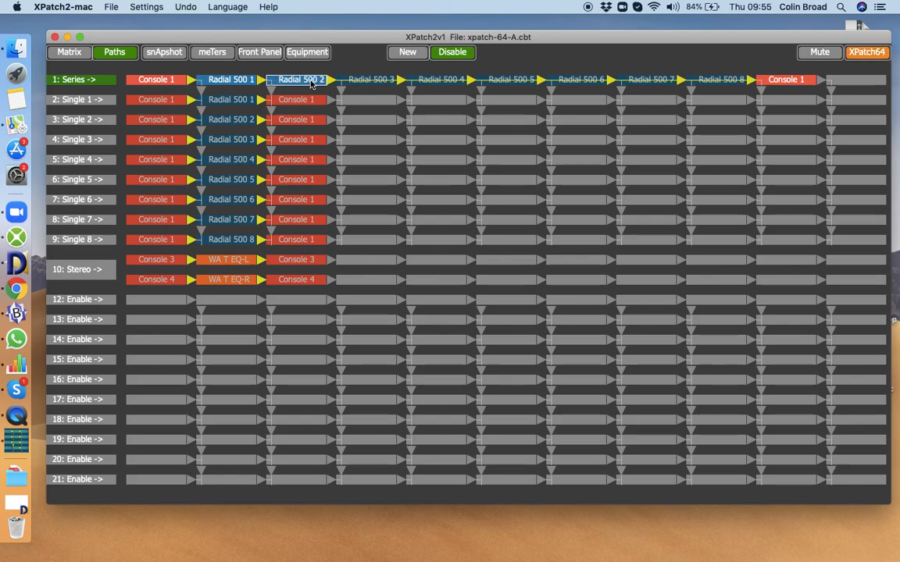
key(Right)
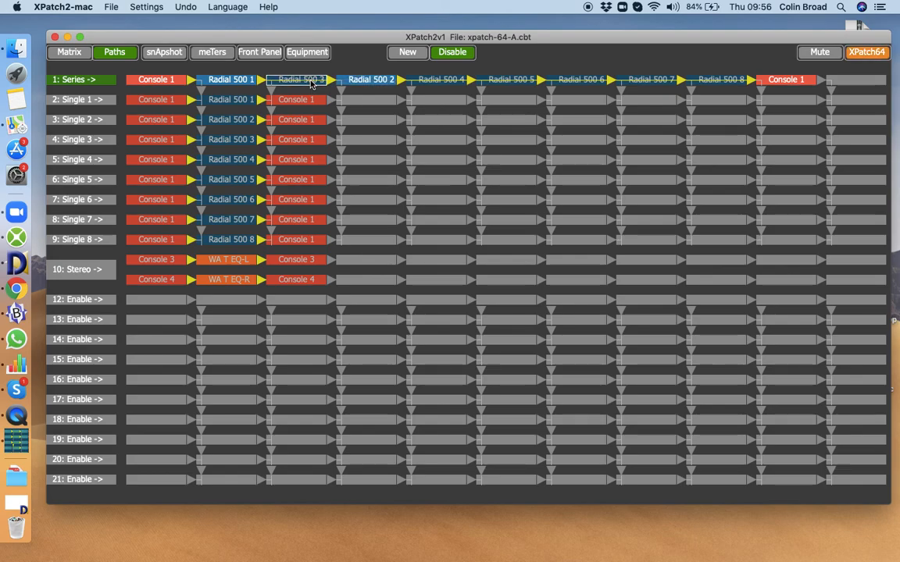
key(Left)
key(Left)
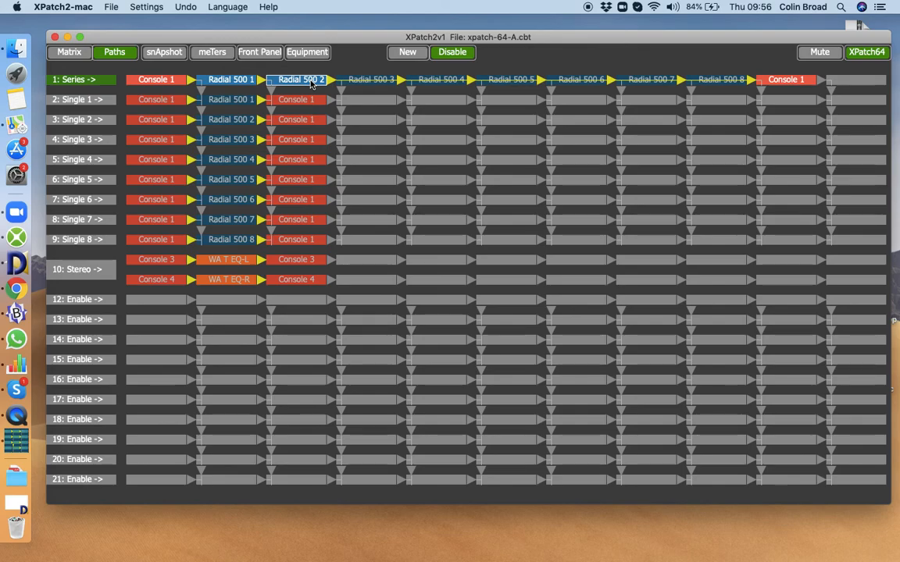
key(Right)
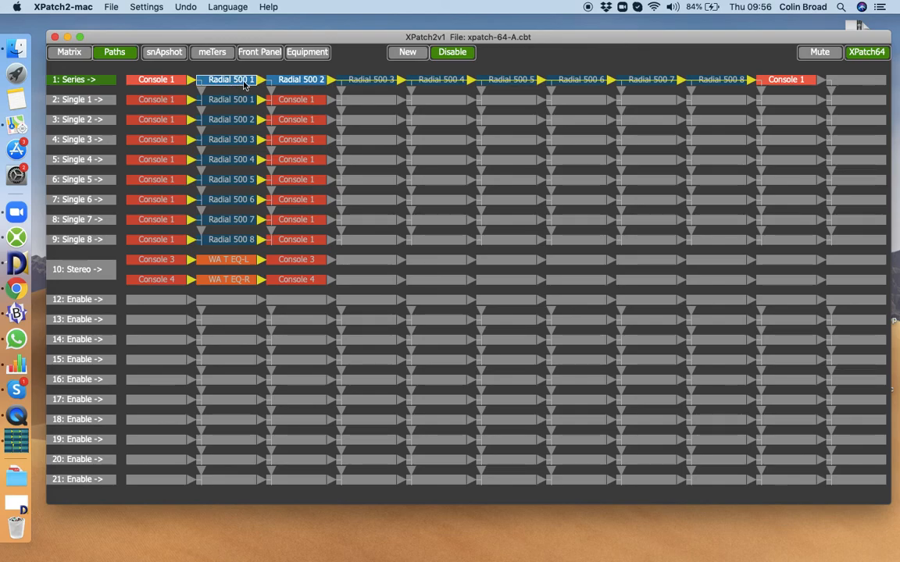
Select each Single path in turn and then the Stereo path to inspect their routing.
click(244, 100)
click(101, 100)
click(80, 119)
click(78, 140)
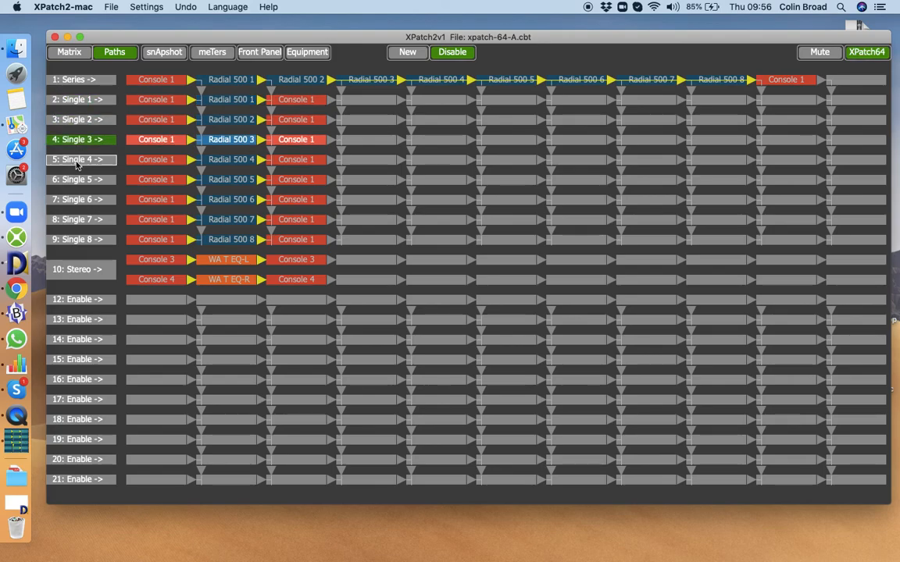
click(78, 160)
click(78, 180)
click(78, 199)
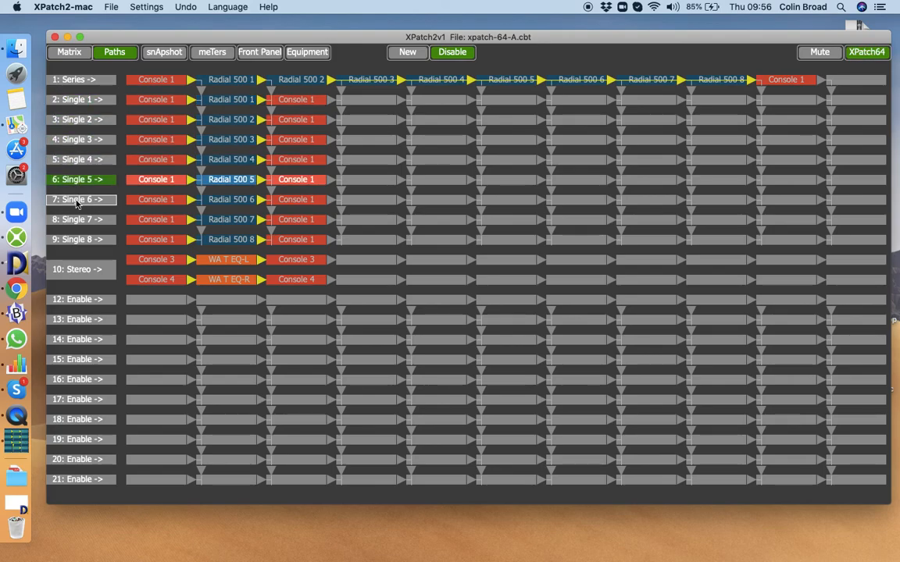
click(78, 220)
click(77, 240)
click(82, 221)
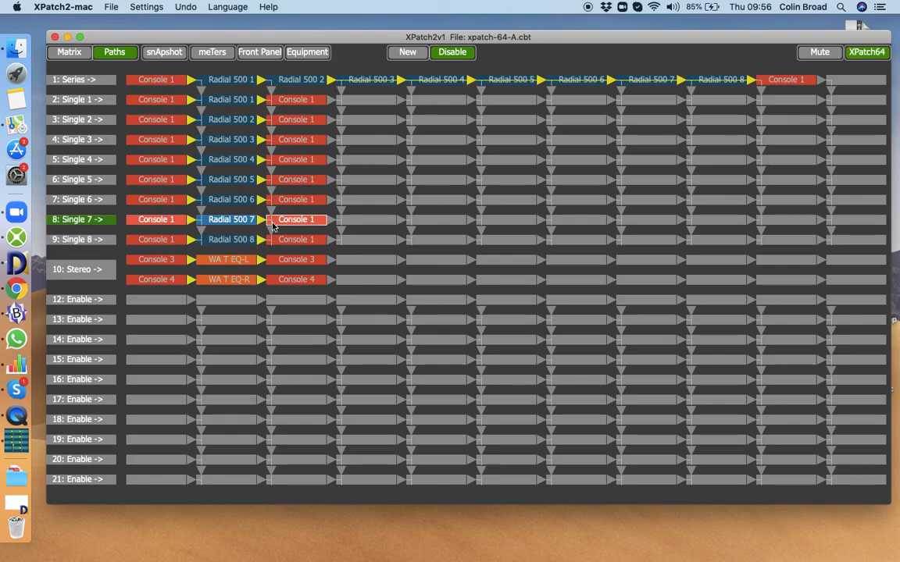
click(77, 272)
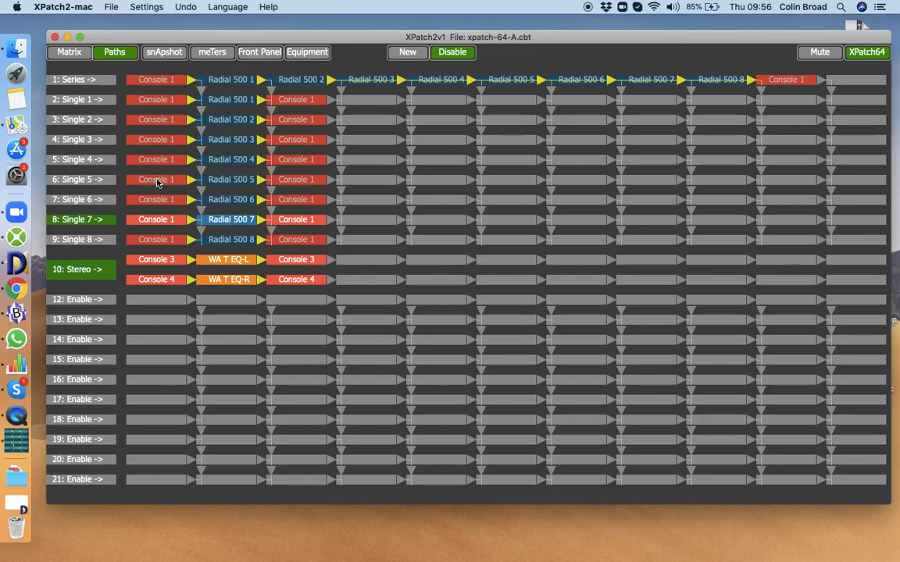
Set the Single 1 path's destination after Radial 500 1 to Console 2.
click(92, 83)
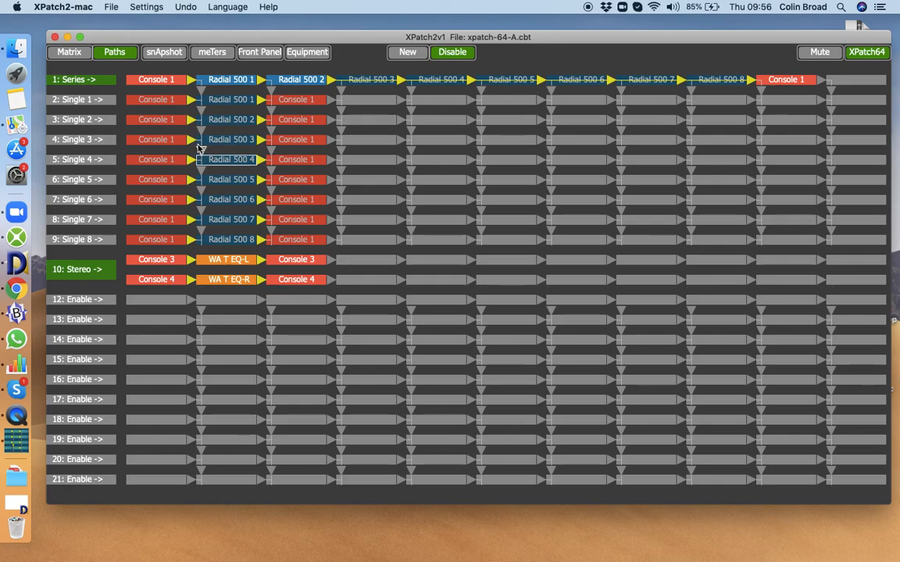
click(304, 102)
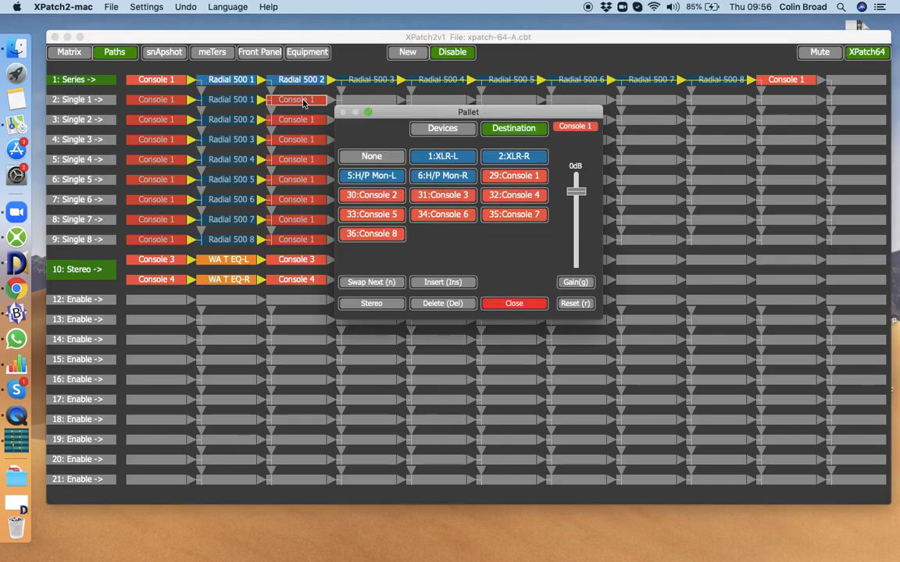
click(370, 199)
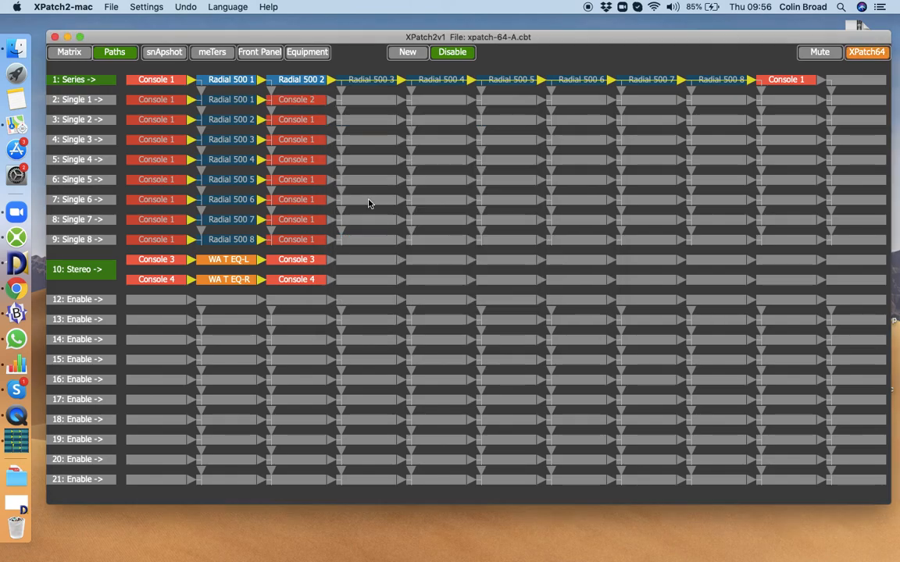
Add a further destination after Console 2 on the Single 1 path and set it to Console 7.
click(94, 103)
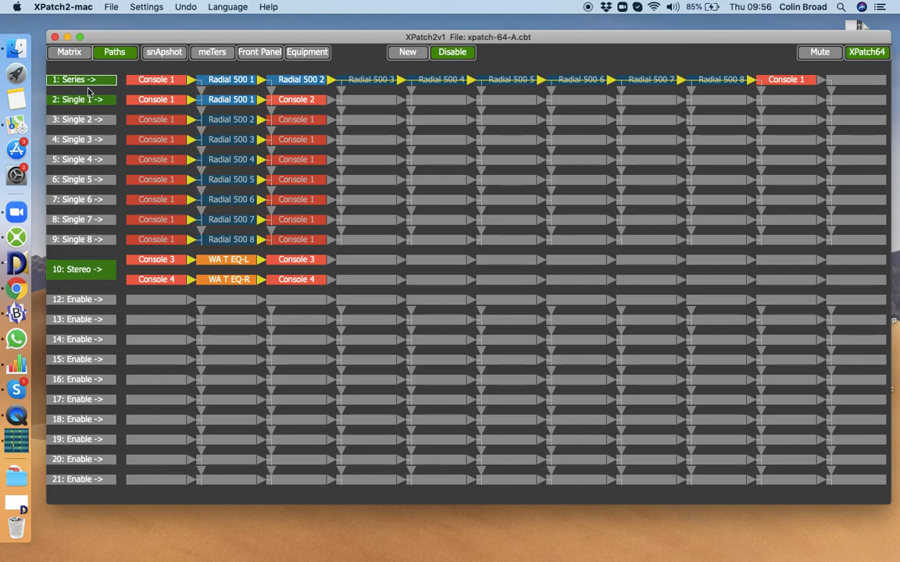
click(363, 100)
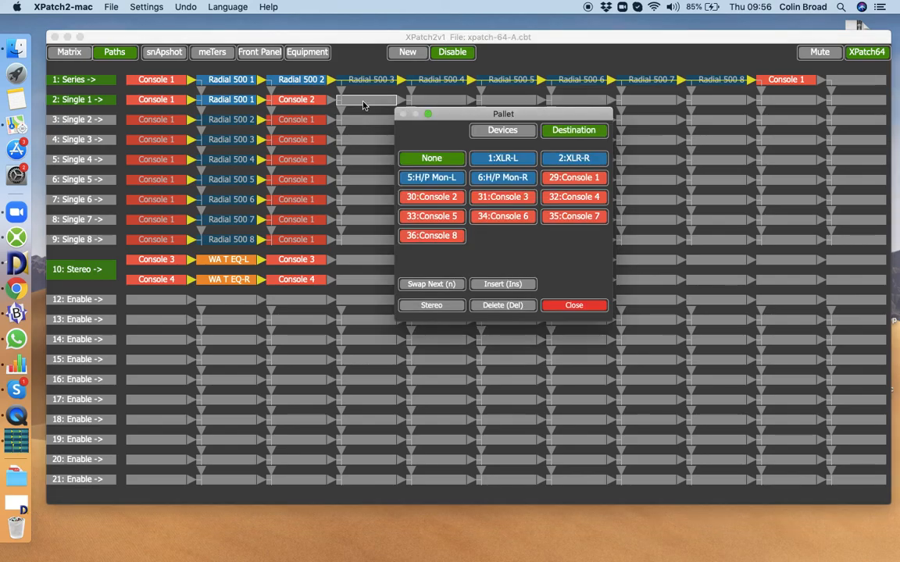
click(498, 198)
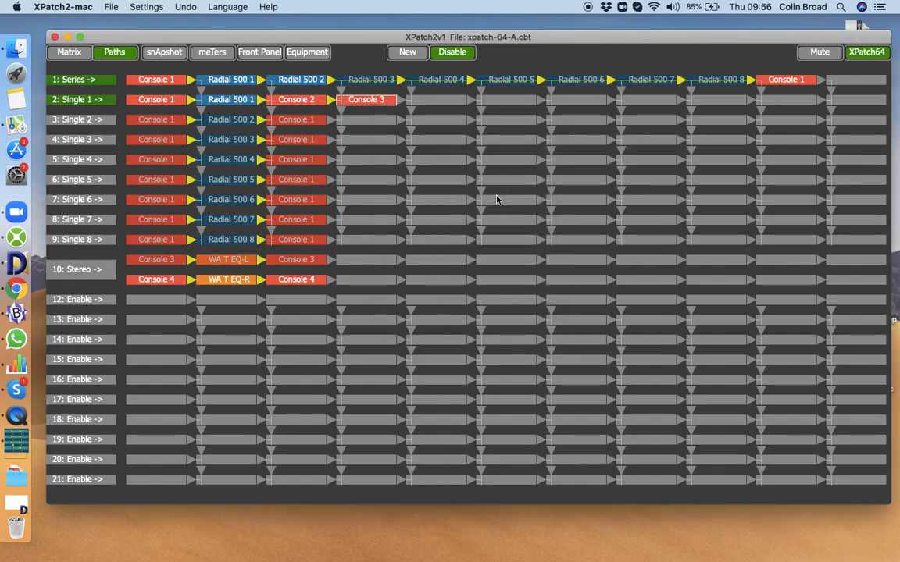
click(379, 101)
click(577, 222)
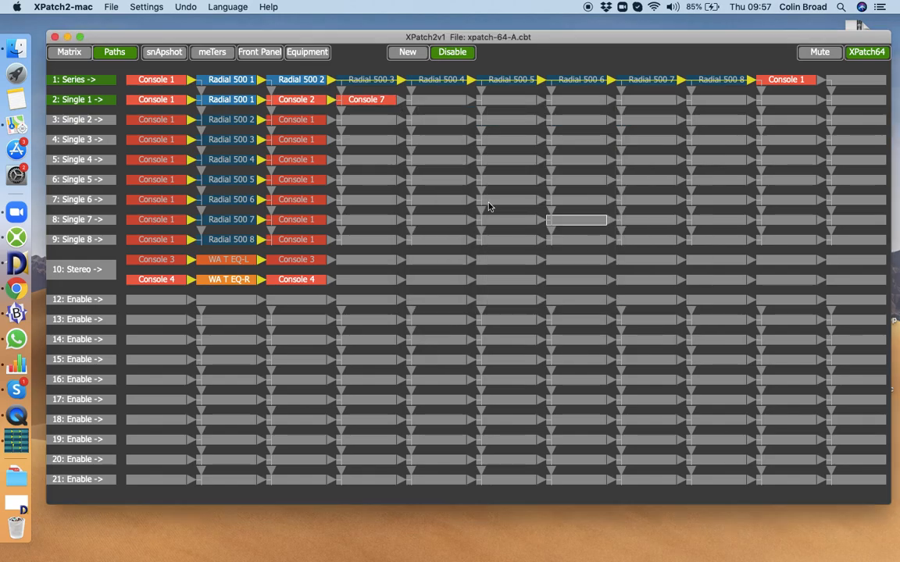
Insert the Radial 500 2 device before Console 7 on the Single 1 path.
click(71, 270)
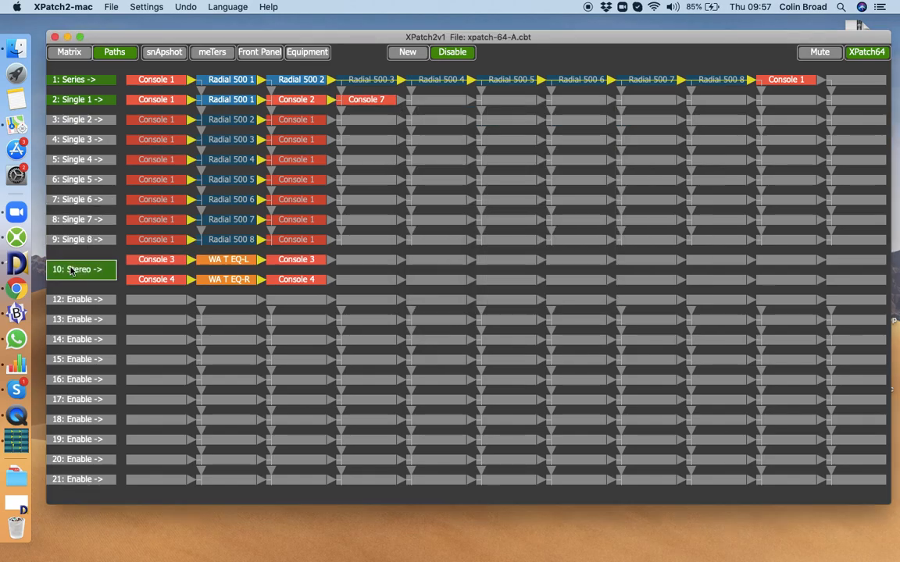
click(77, 104)
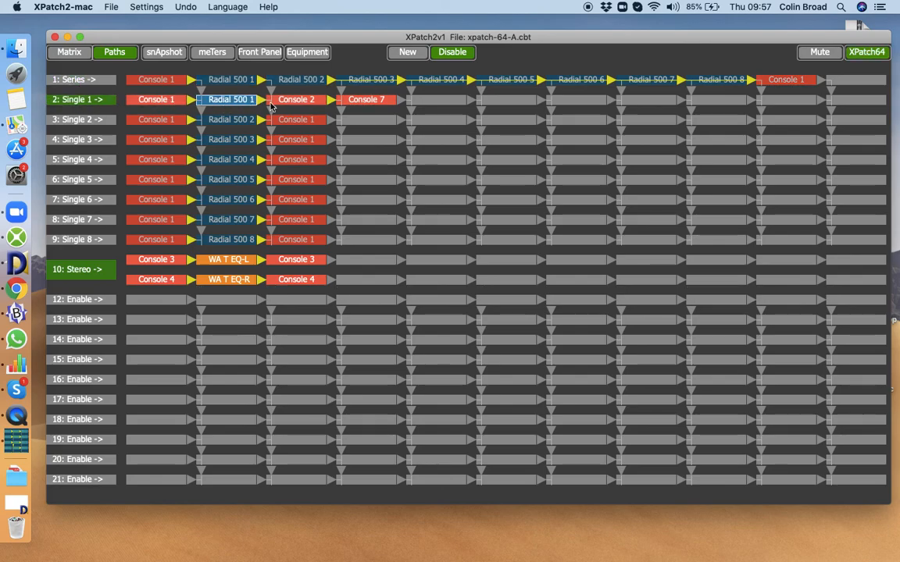
click(367, 102)
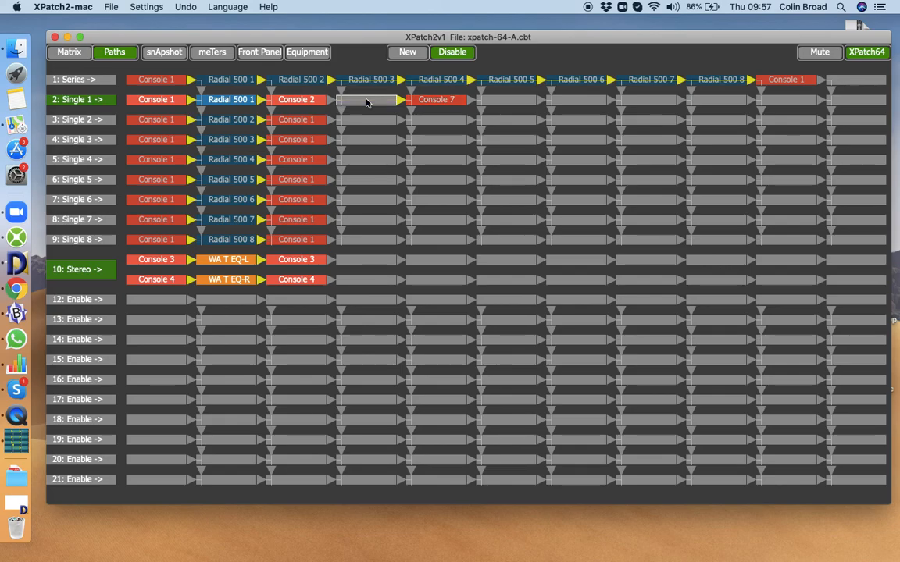
click(367, 103)
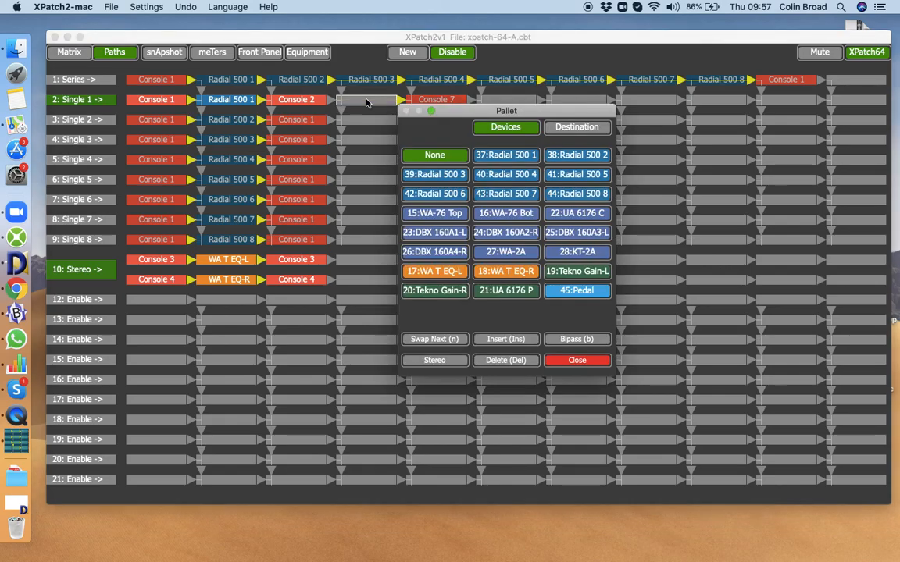
click(582, 156)
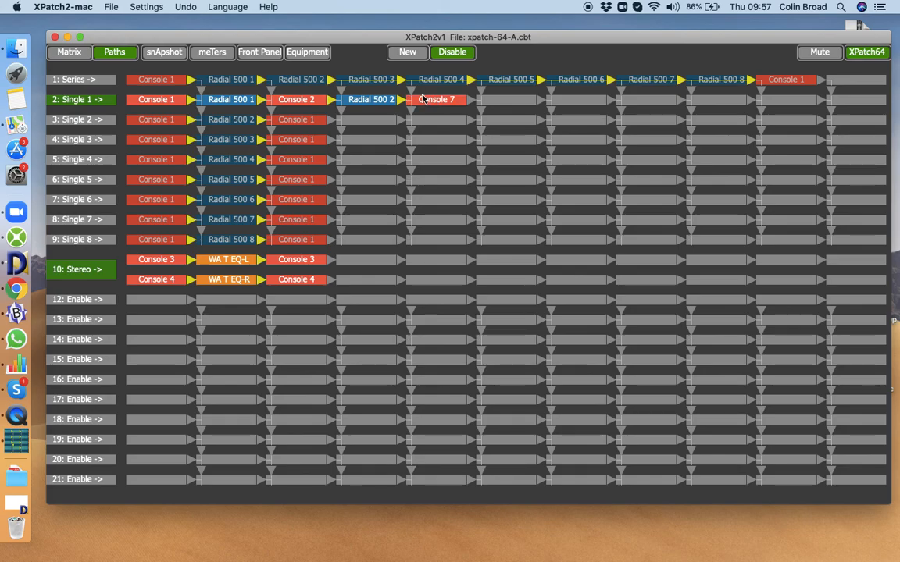
Insert an empty slot before the Console 3 and Console 4 destinations on the Stereo path.
click(85, 270)
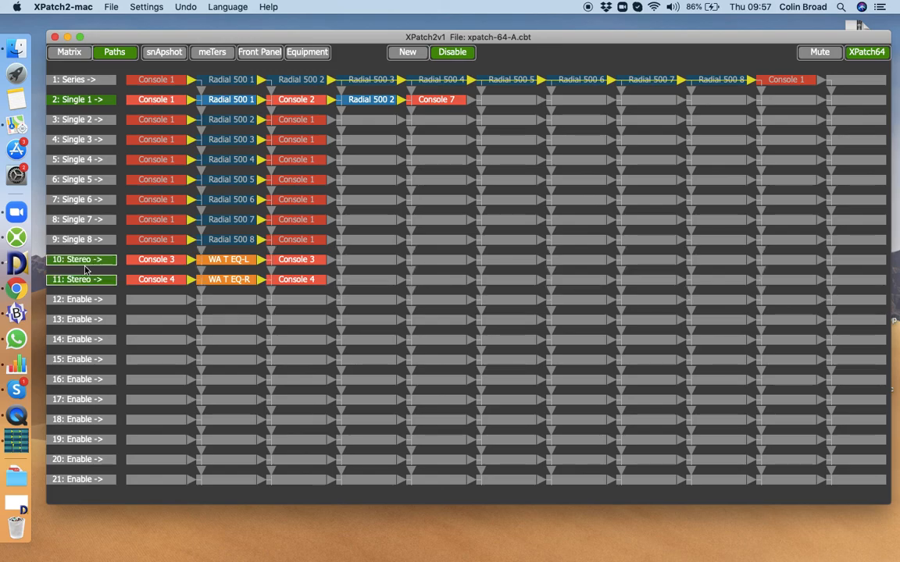
click(85, 270)
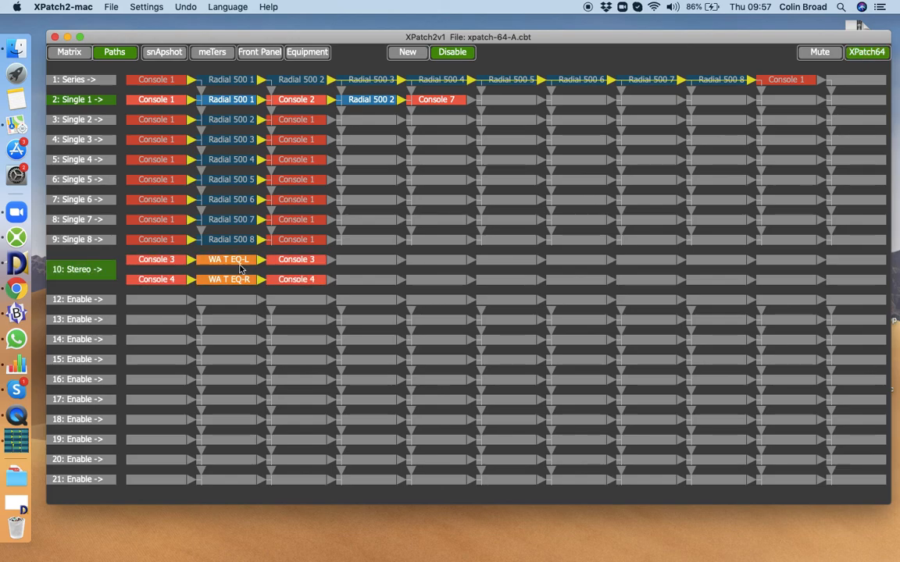
click(303, 261)
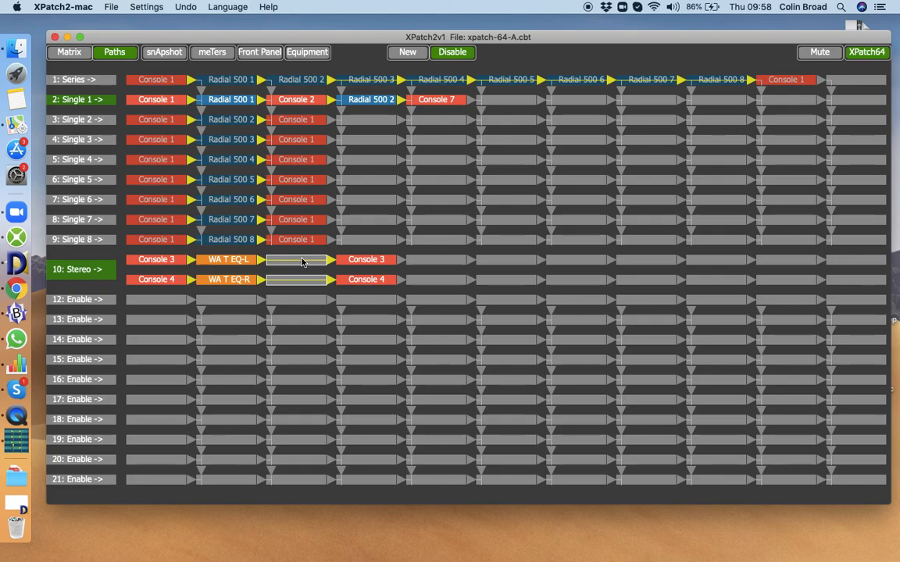
Set path 12's source and its final destination both to Console 6.
click(149, 303)
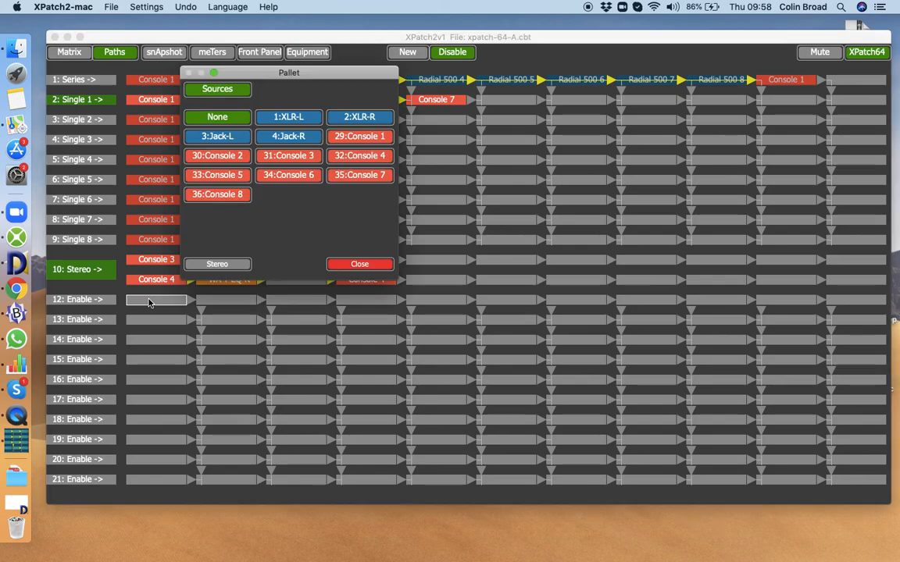
click(297, 177)
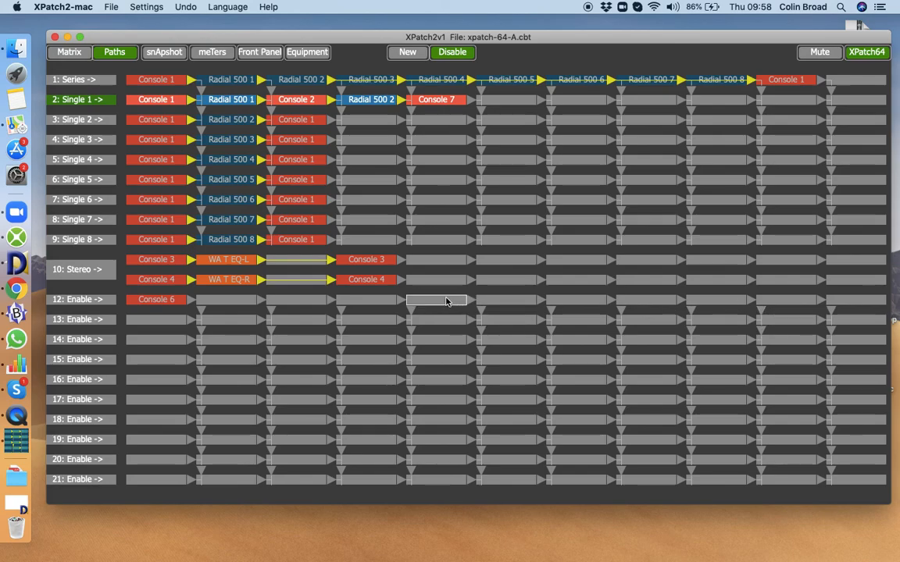
click(857, 305)
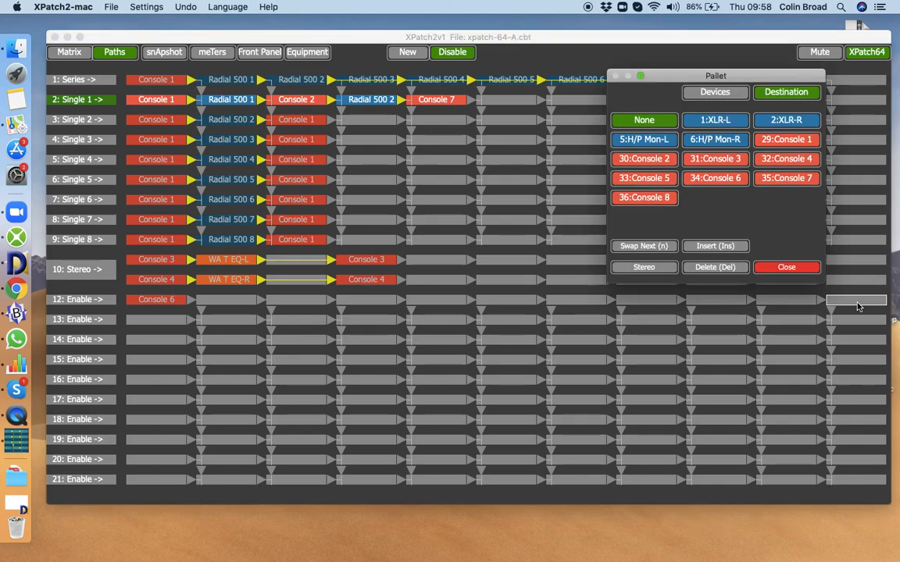
click(731, 179)
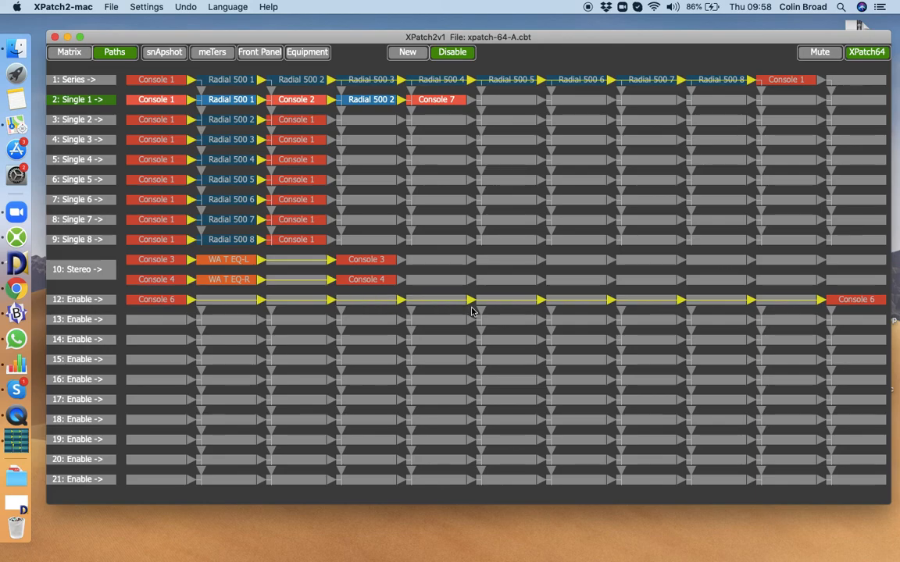
Place the UA 6176 P device in the first device slot of path 12.
click(242, 306)
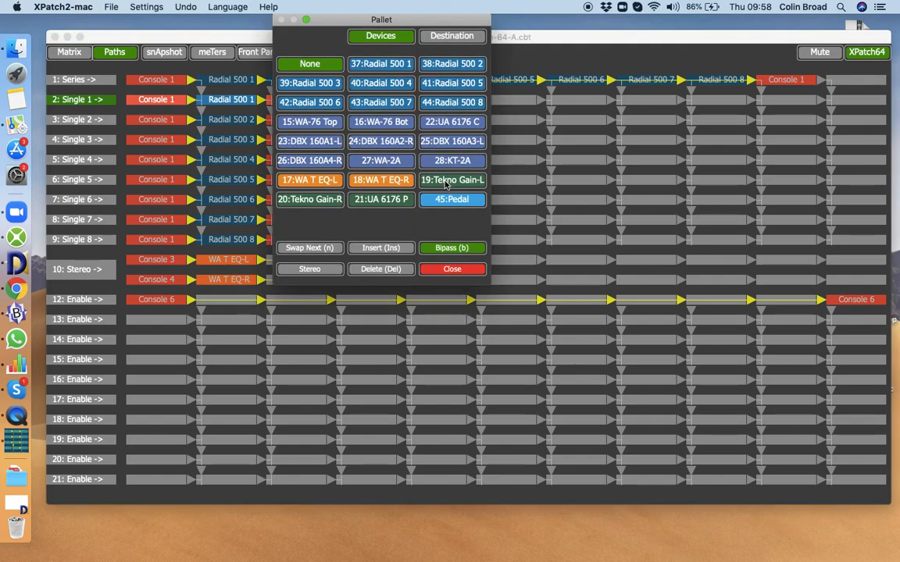
click(362, 205)
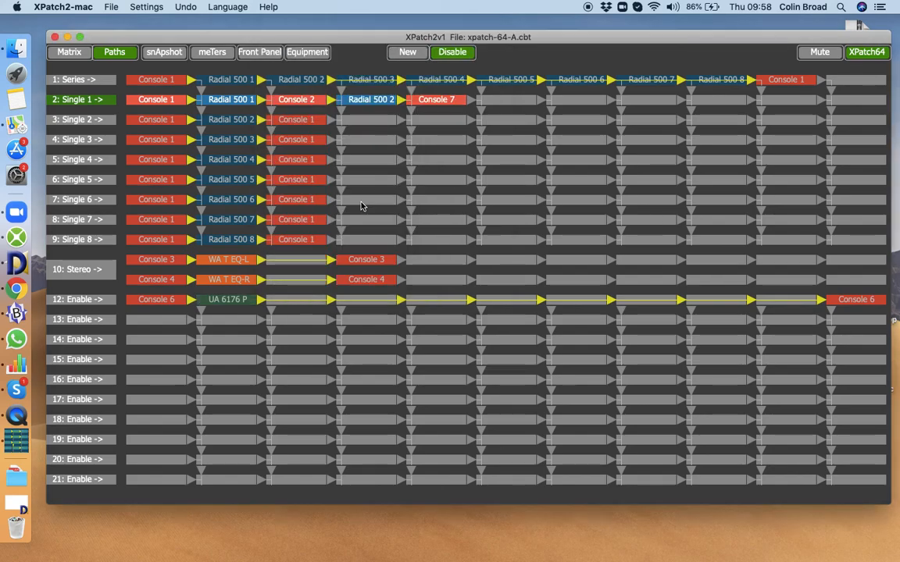
Rename path 12 as Fred.
click(76, 301)
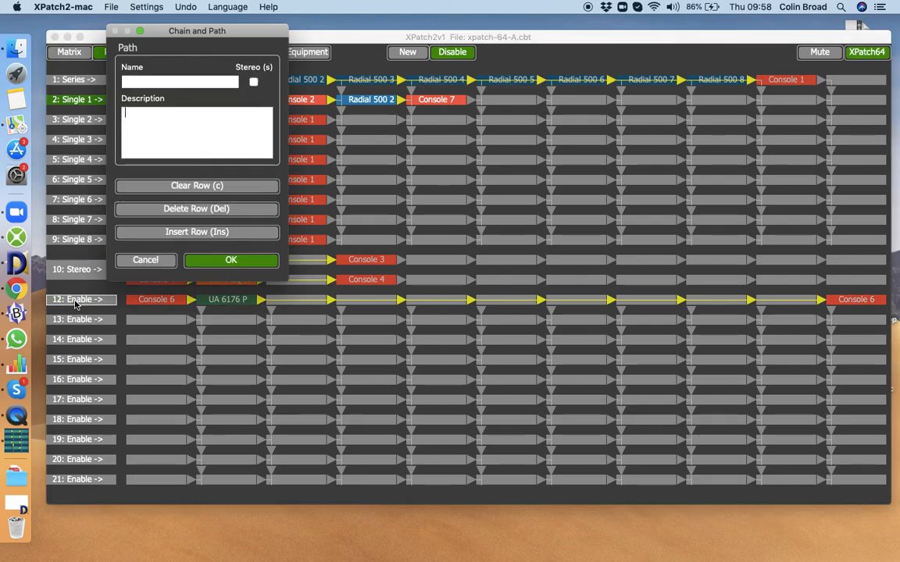
click(144, 84)
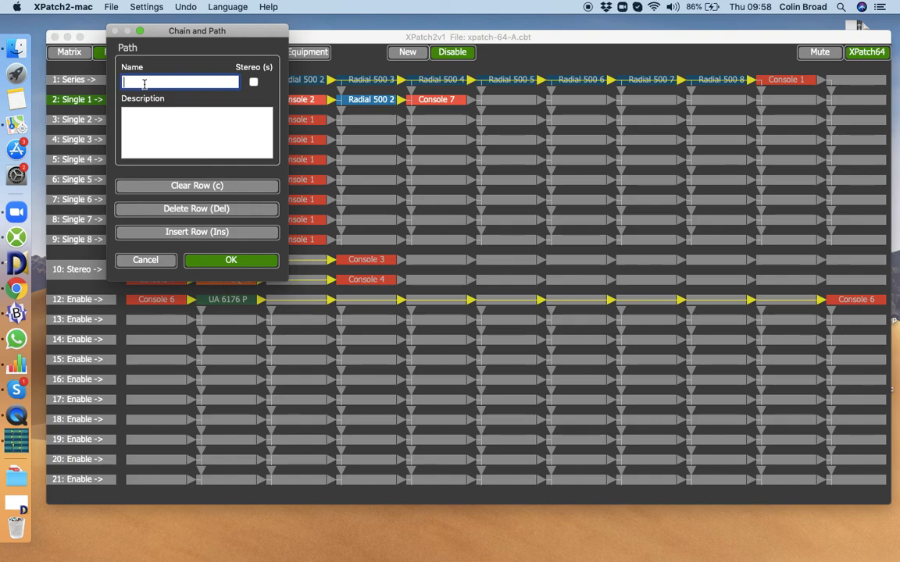
text(Fred)
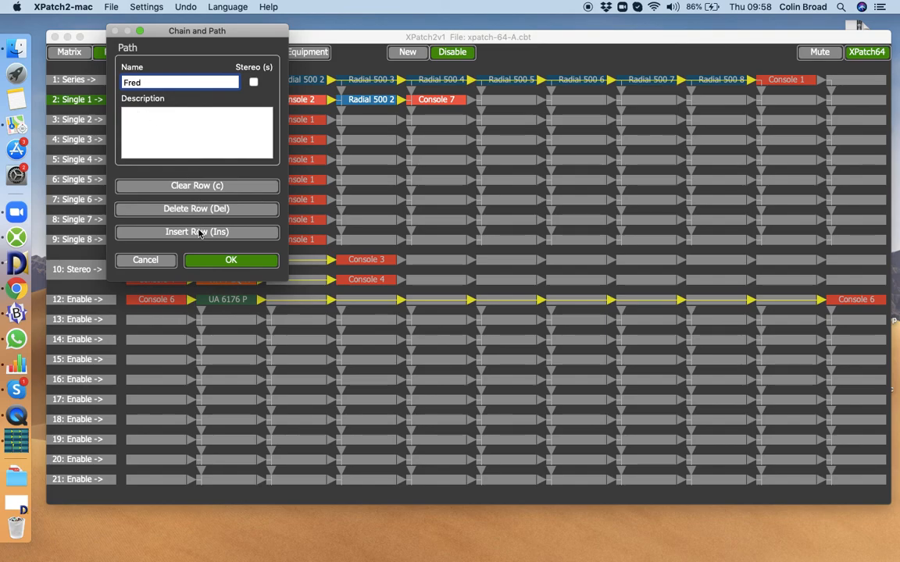
click(211, 260)
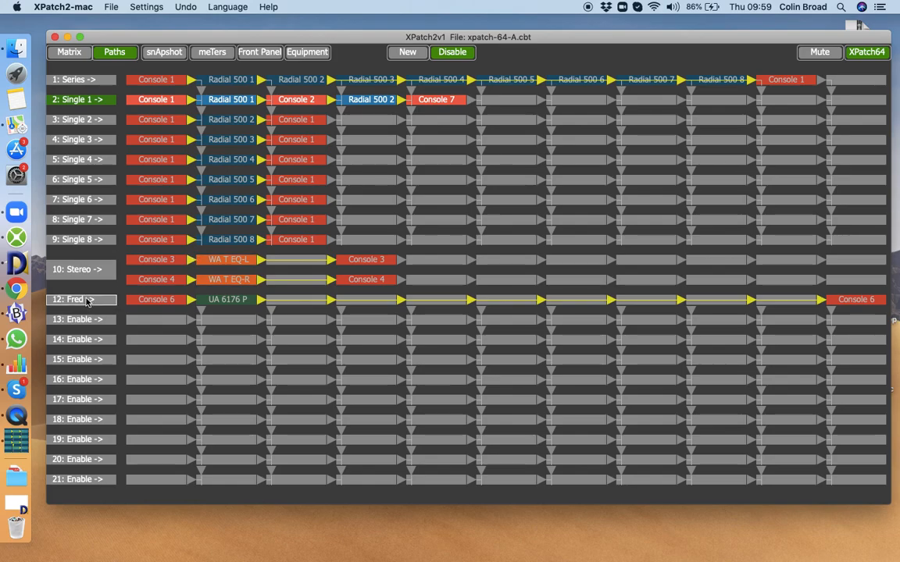
key(Down)
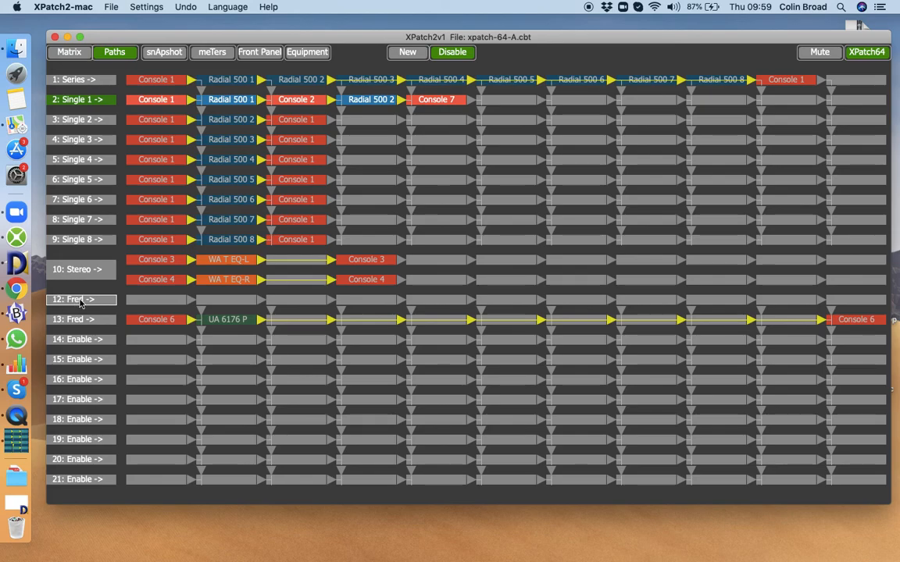
key(Delete)
click(156, 268)
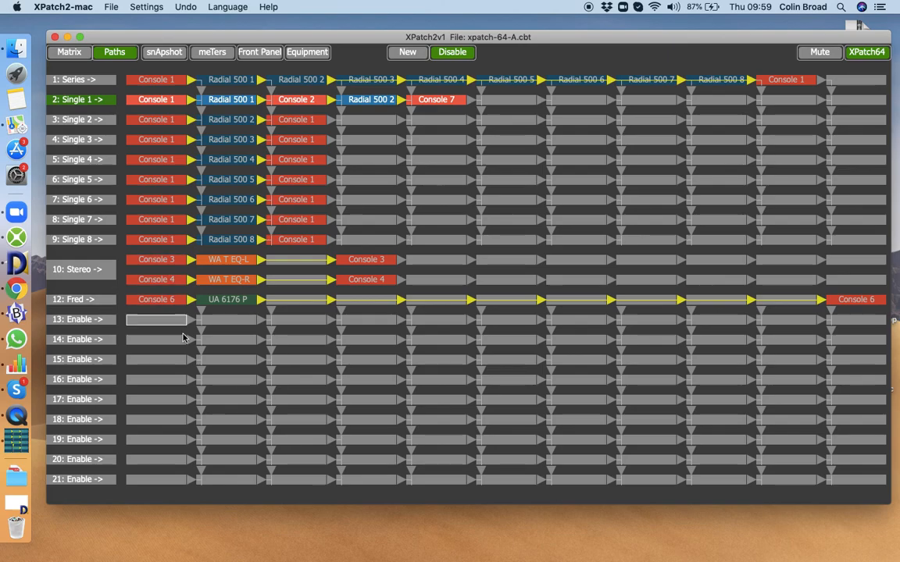
Disable all paths and re-enable the Series, Stereo and Fred paths.
scroll(185, 340, down, 10)
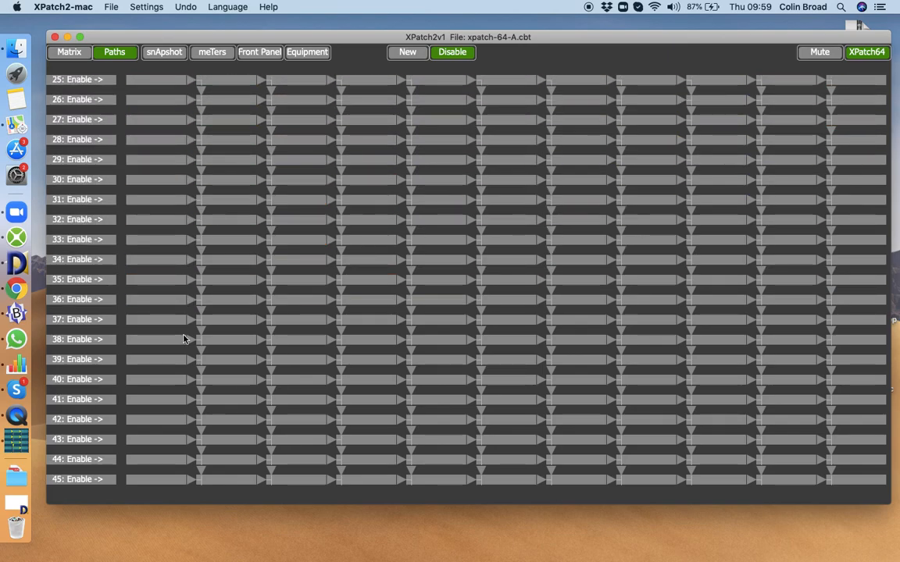
scroll(184, 338, up, 10)
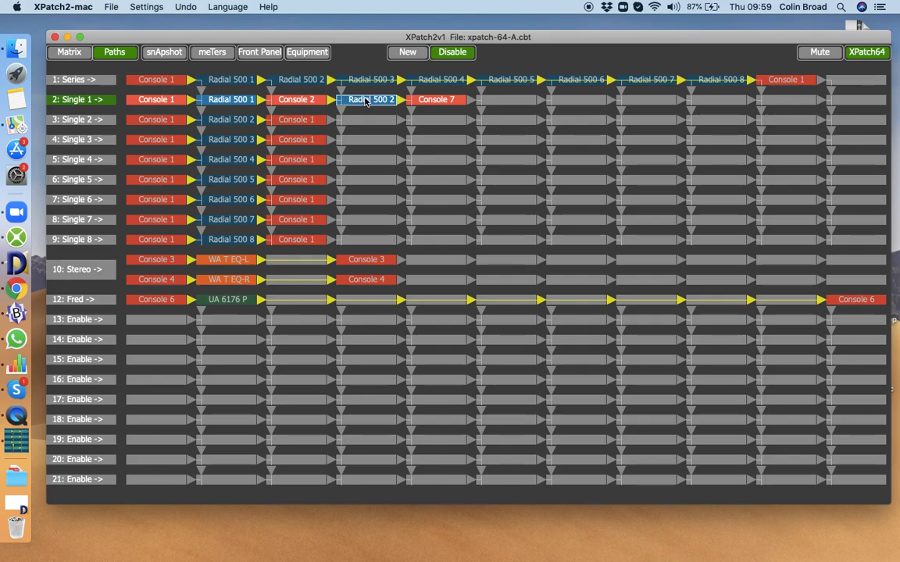
click(451, 54)
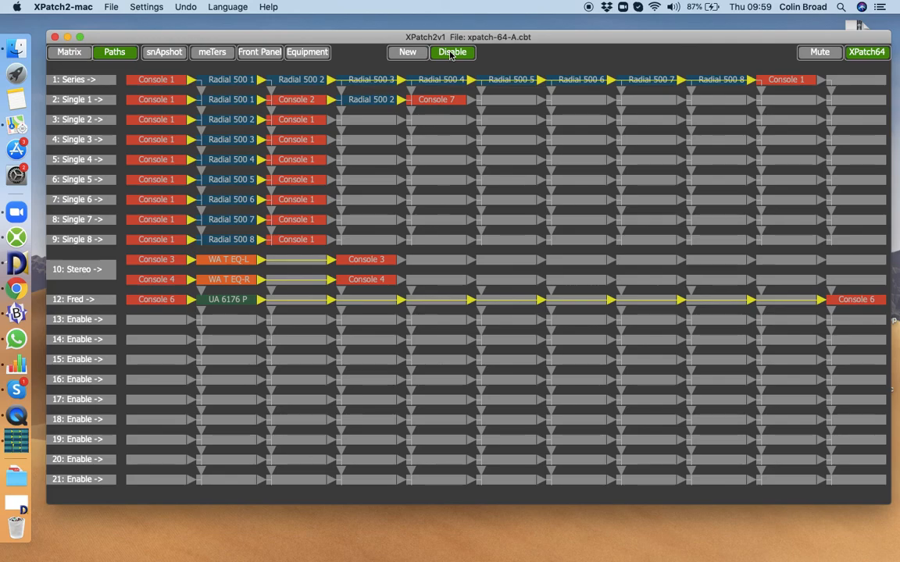
click(70, 81)
click(79, 278)
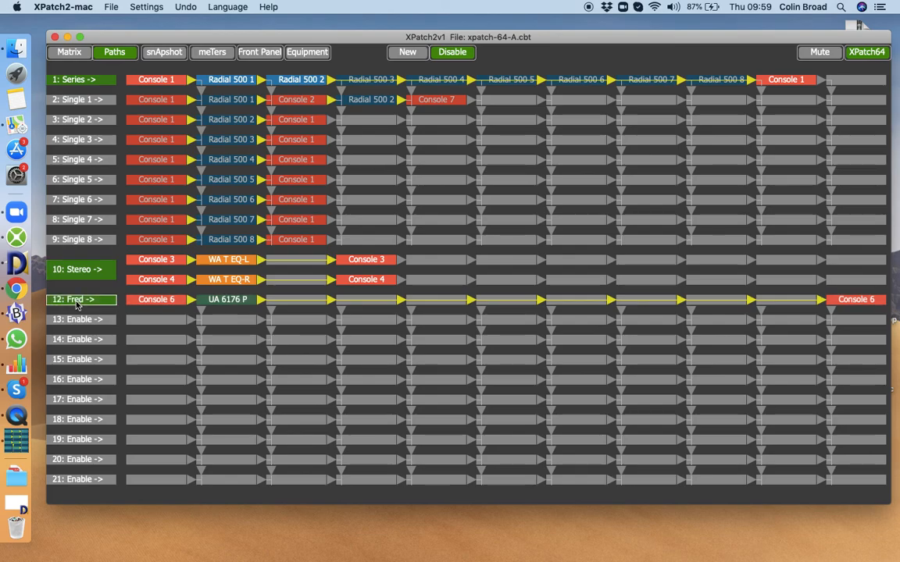
Open the routing matrix and scroll through it to examine the crosspoints created by the enabled paths.
click(70, 54)
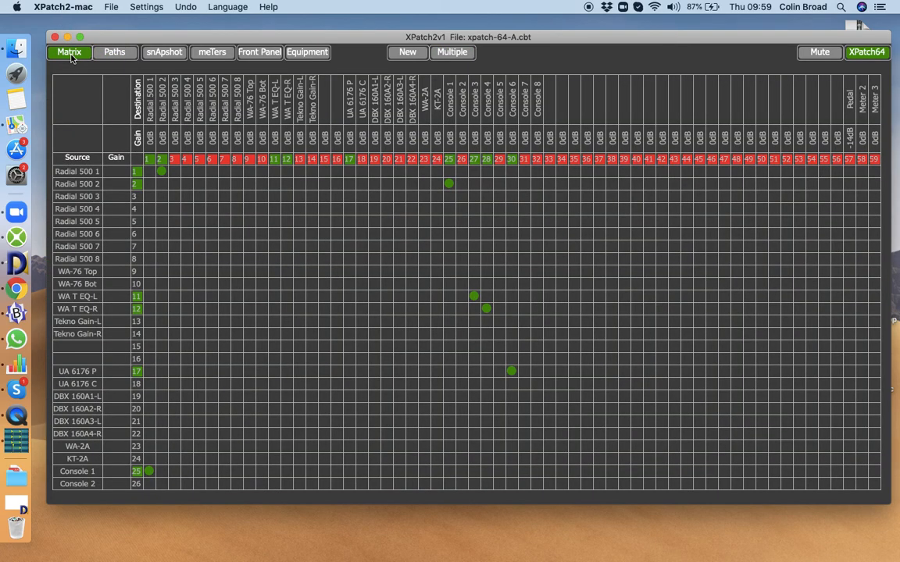
scroll(164, 364, down, 5)
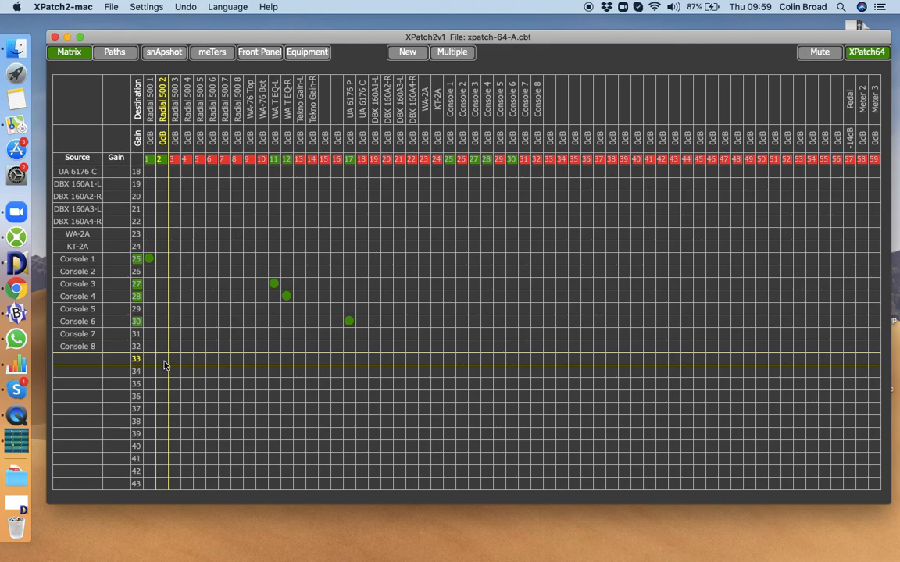
scroll(164, 364, up, 5)
scroll(164, 364, down, 5)
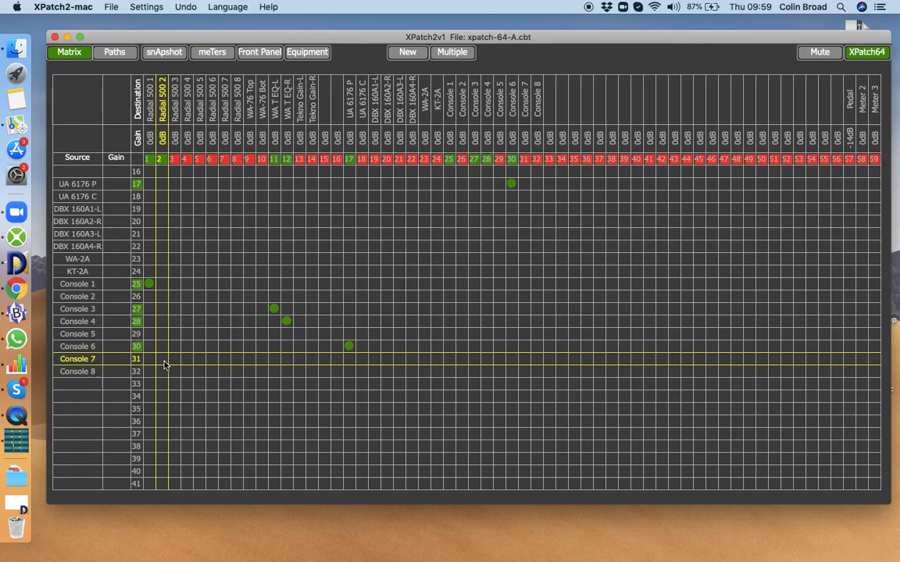
scroll(164, 364, up, 5)
scroll(164, 364, right, 2)
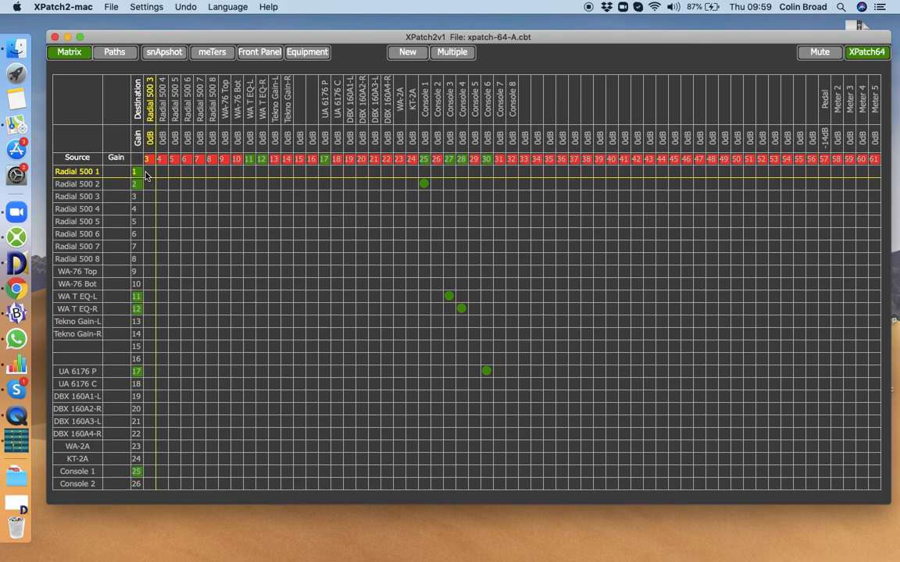
scroll(145, 175, down, 3)
scroll(144, 176, up, 3)
scroll(144, 176, right, 1)
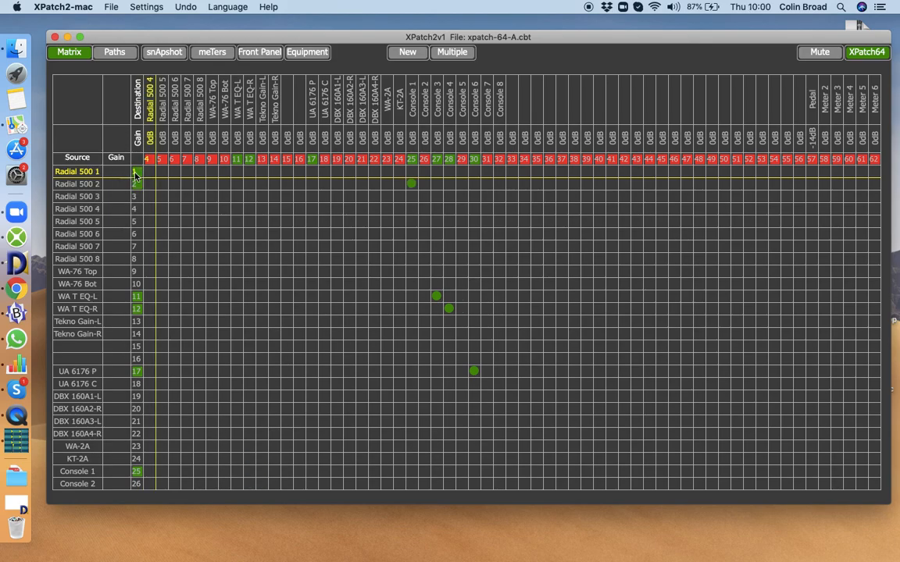
scroll(177, 184, left, 3)
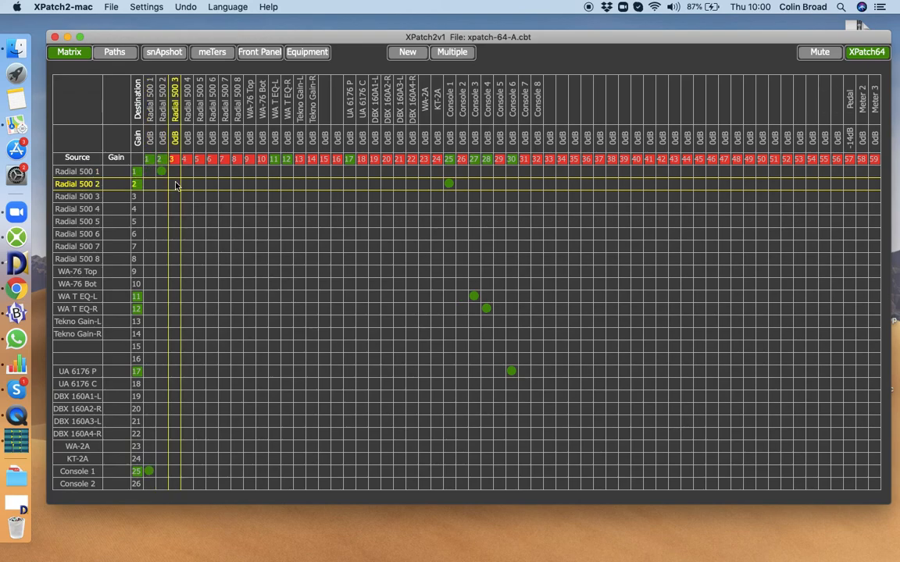
scroll(177, 185, down, 20)
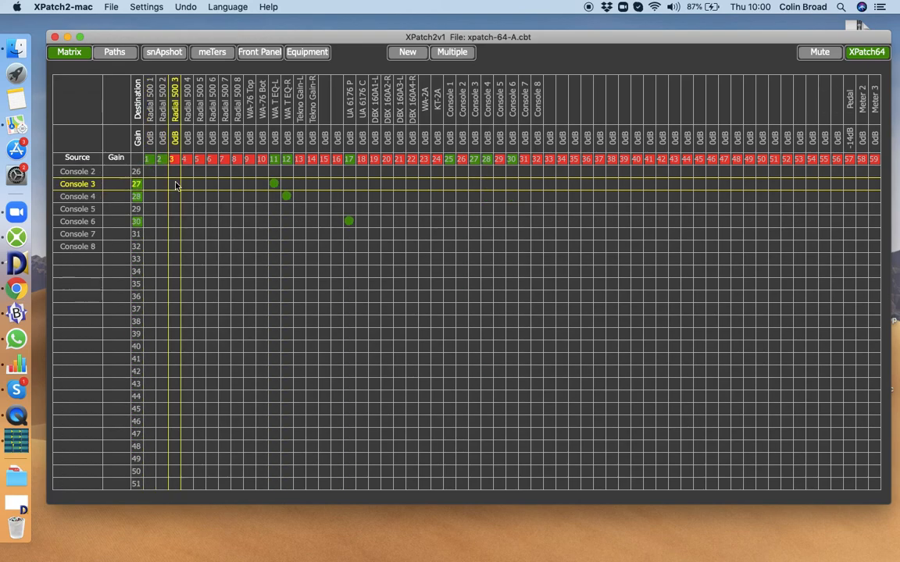
scroll(177, 184, down, 8)
scroll(177, 184, up, 20)
scroll(177, 184, right, 1)
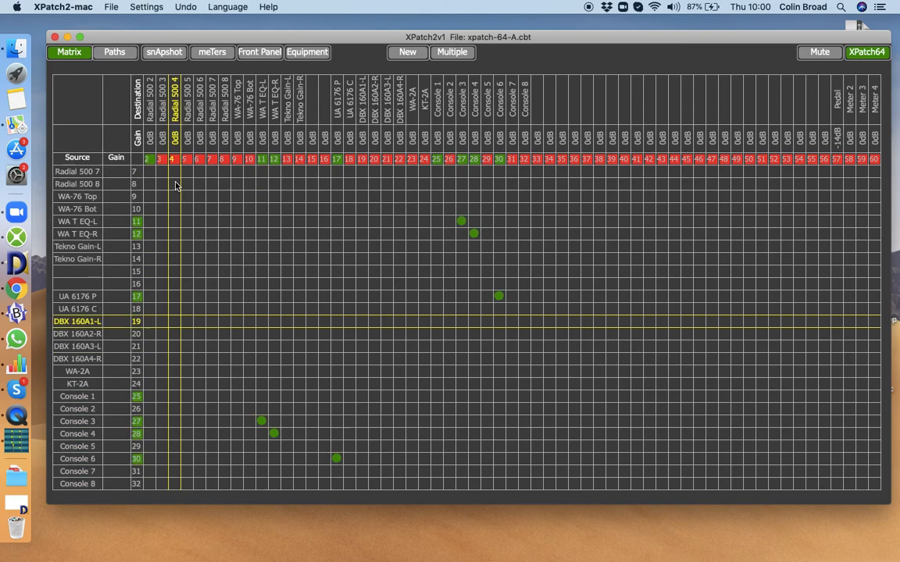
scroll(177, 184, left, 1)
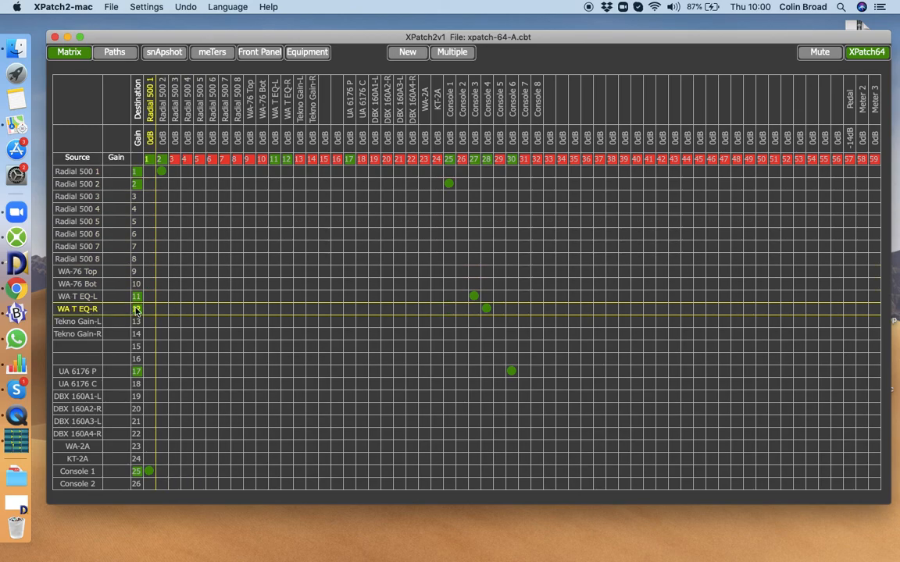
Scroll to the matrix's far rows and columns to examine the pedal, XLR, jack and monitor connections.
scroll(121, 341, down, 10)
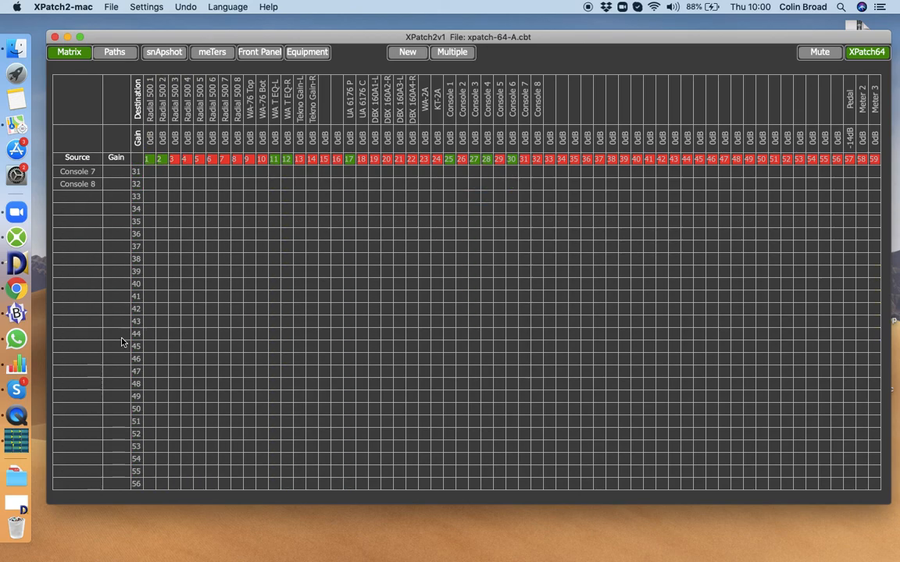
scroll(121, 342, up, 10)
scroll(121, 341, right, 1)
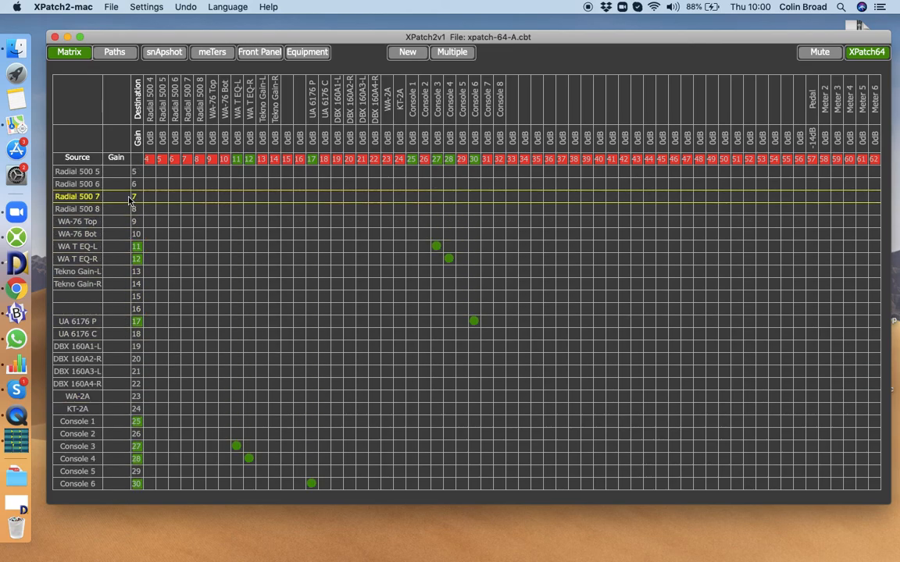
scroll(139, 303, down, 10)
scroll(139, 302, left, 1)
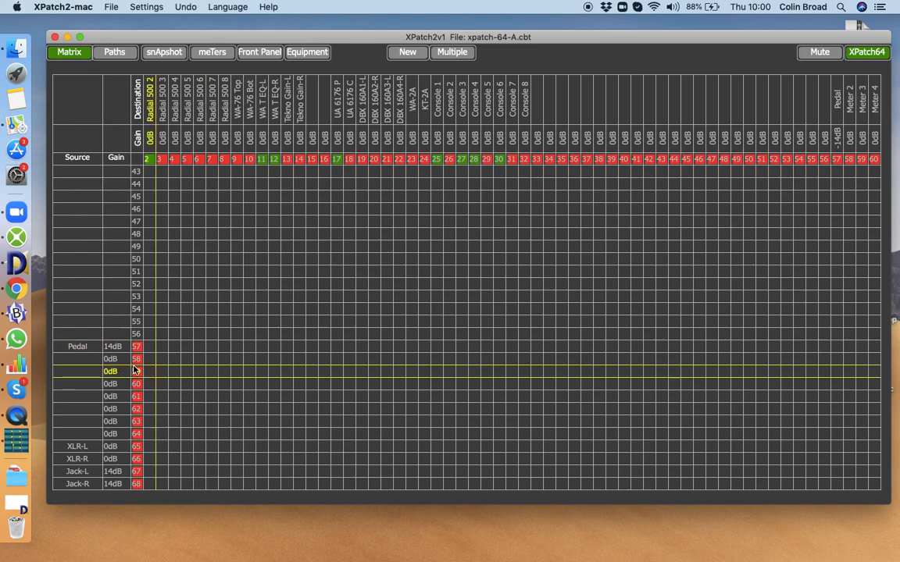
scroll(176, 342, up, 14)
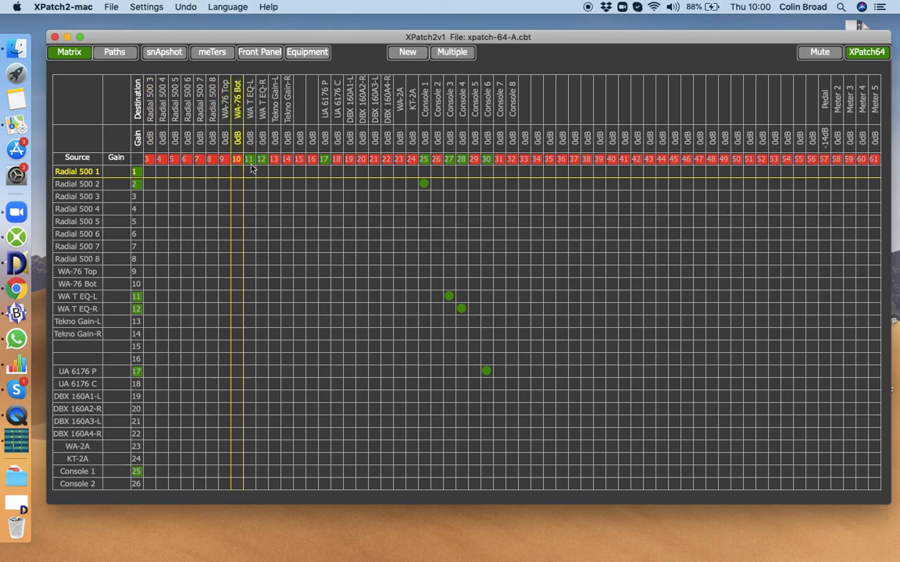
scroll(676, 187, right, 7)
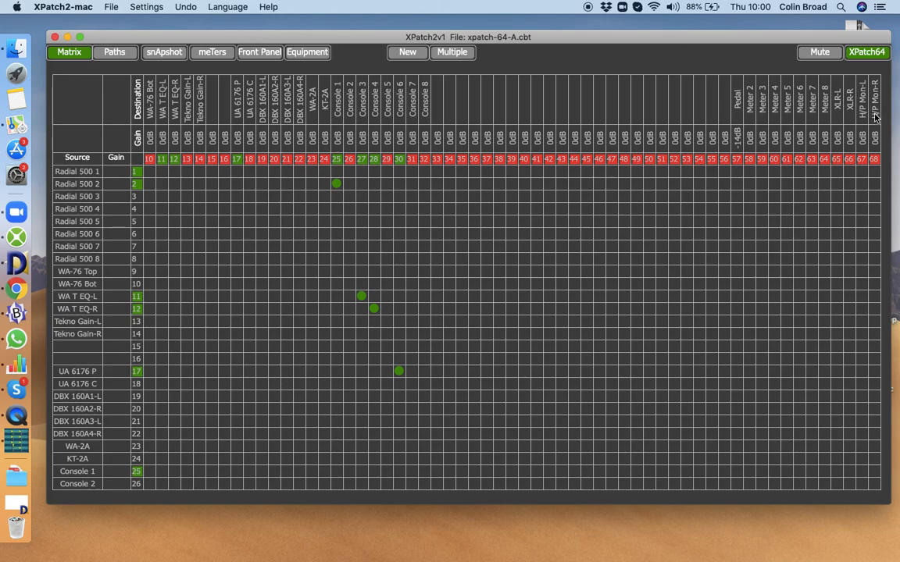
scroll(875, 117, down, 10)
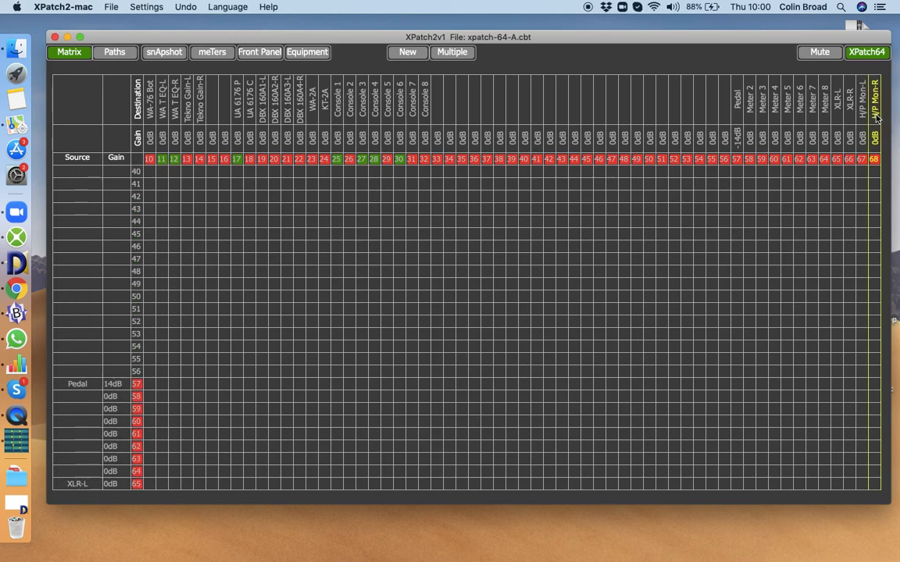